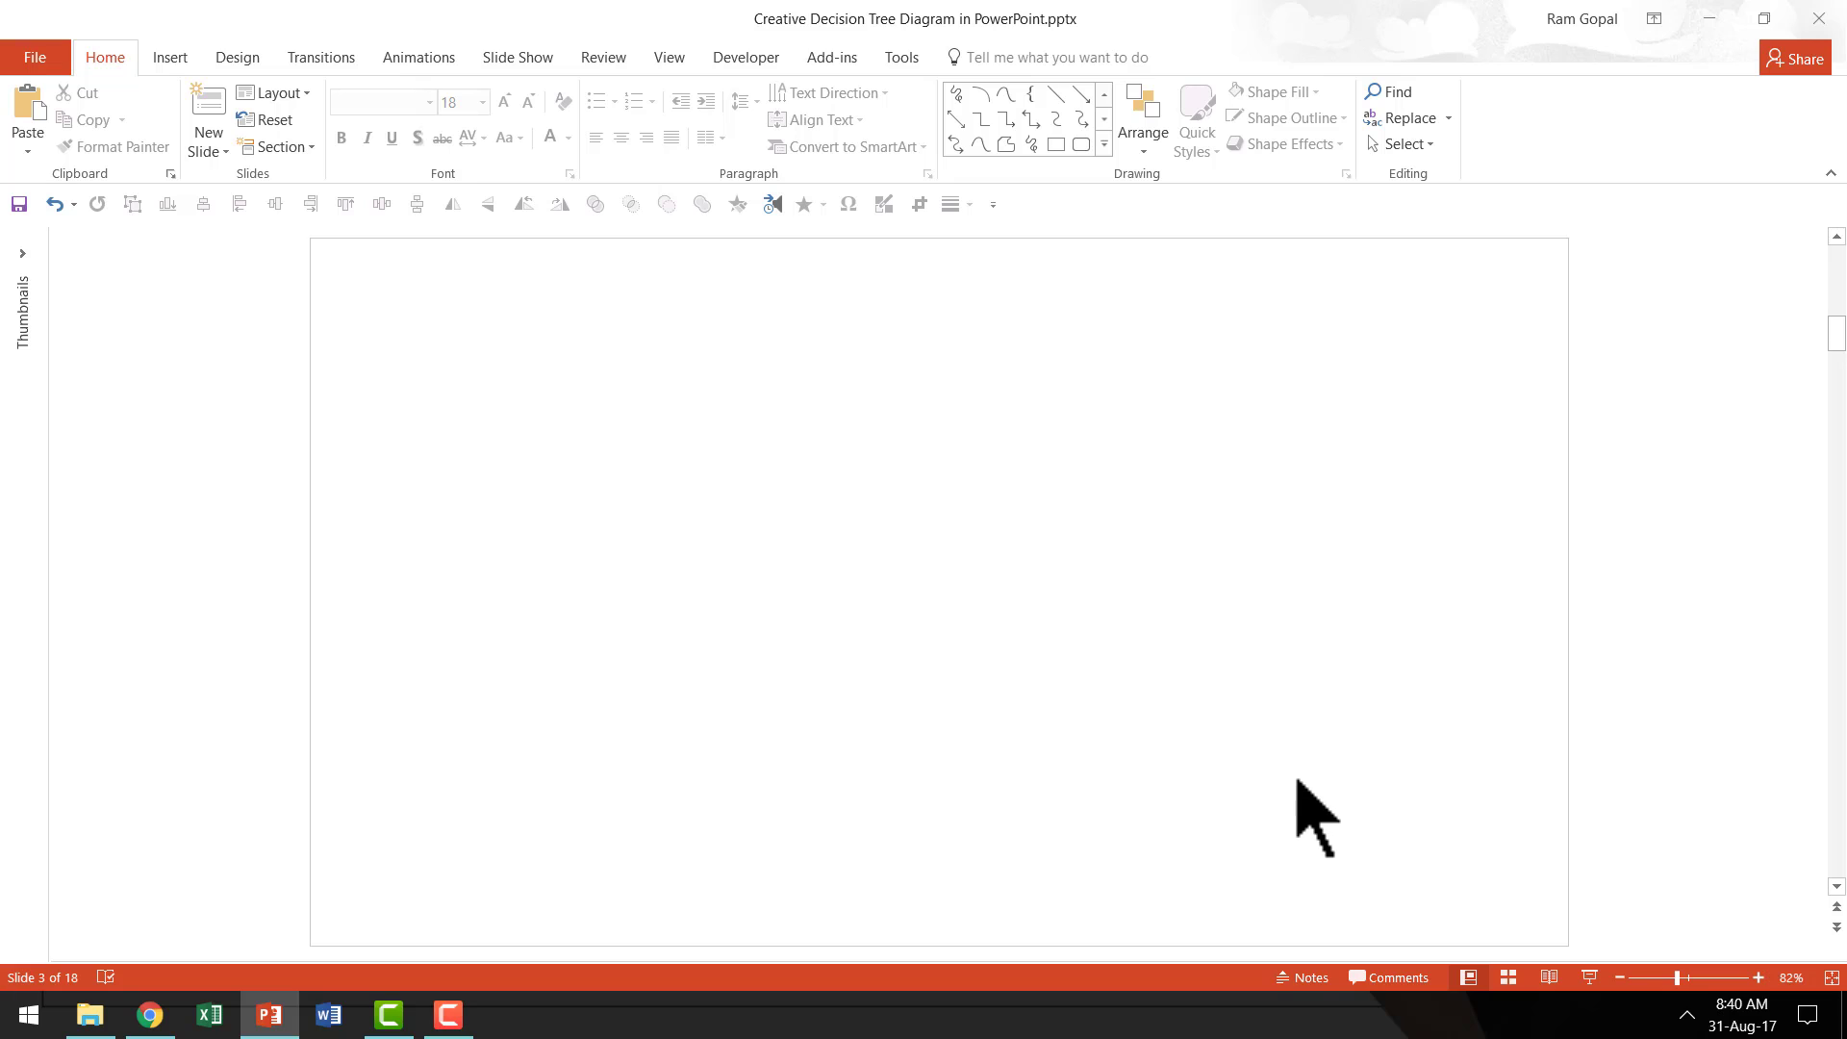
Draw a rectangle left of the slide centre reading 'Your text here'.
scroll(1298, 781, up, 1)
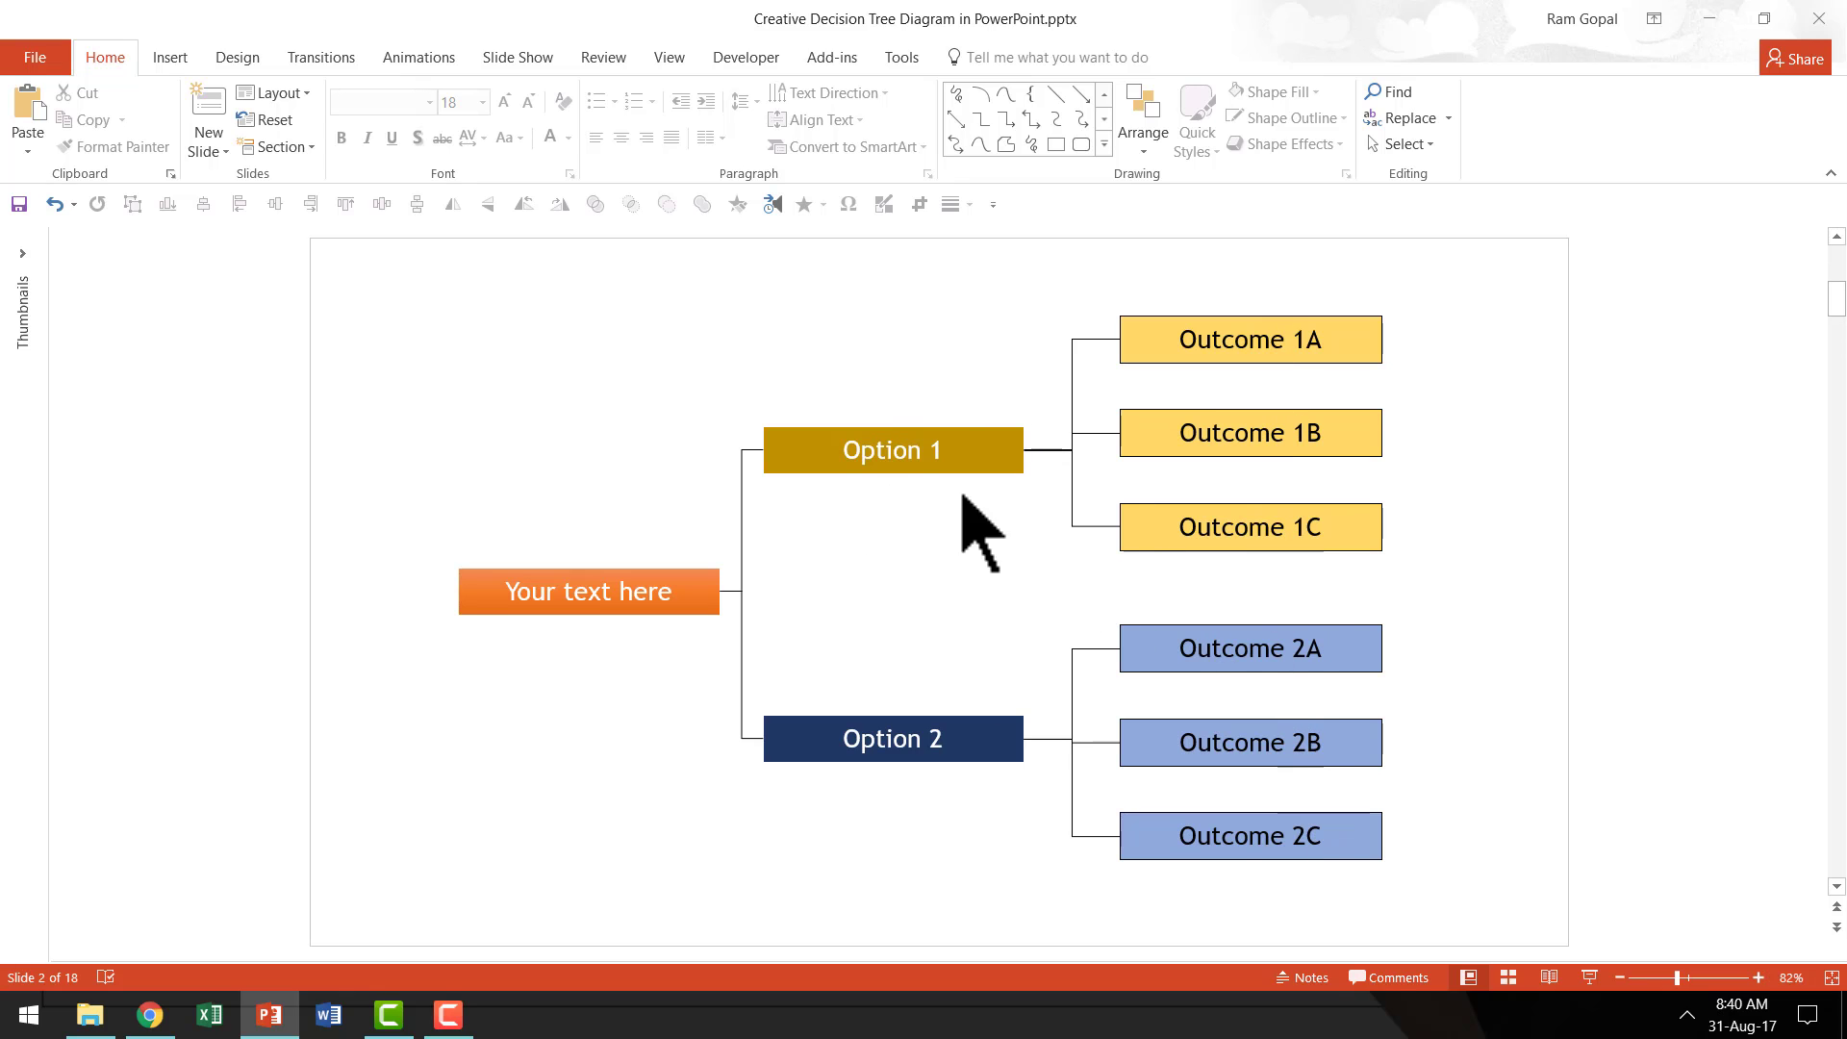
scroll(1023, 652, down, 1)
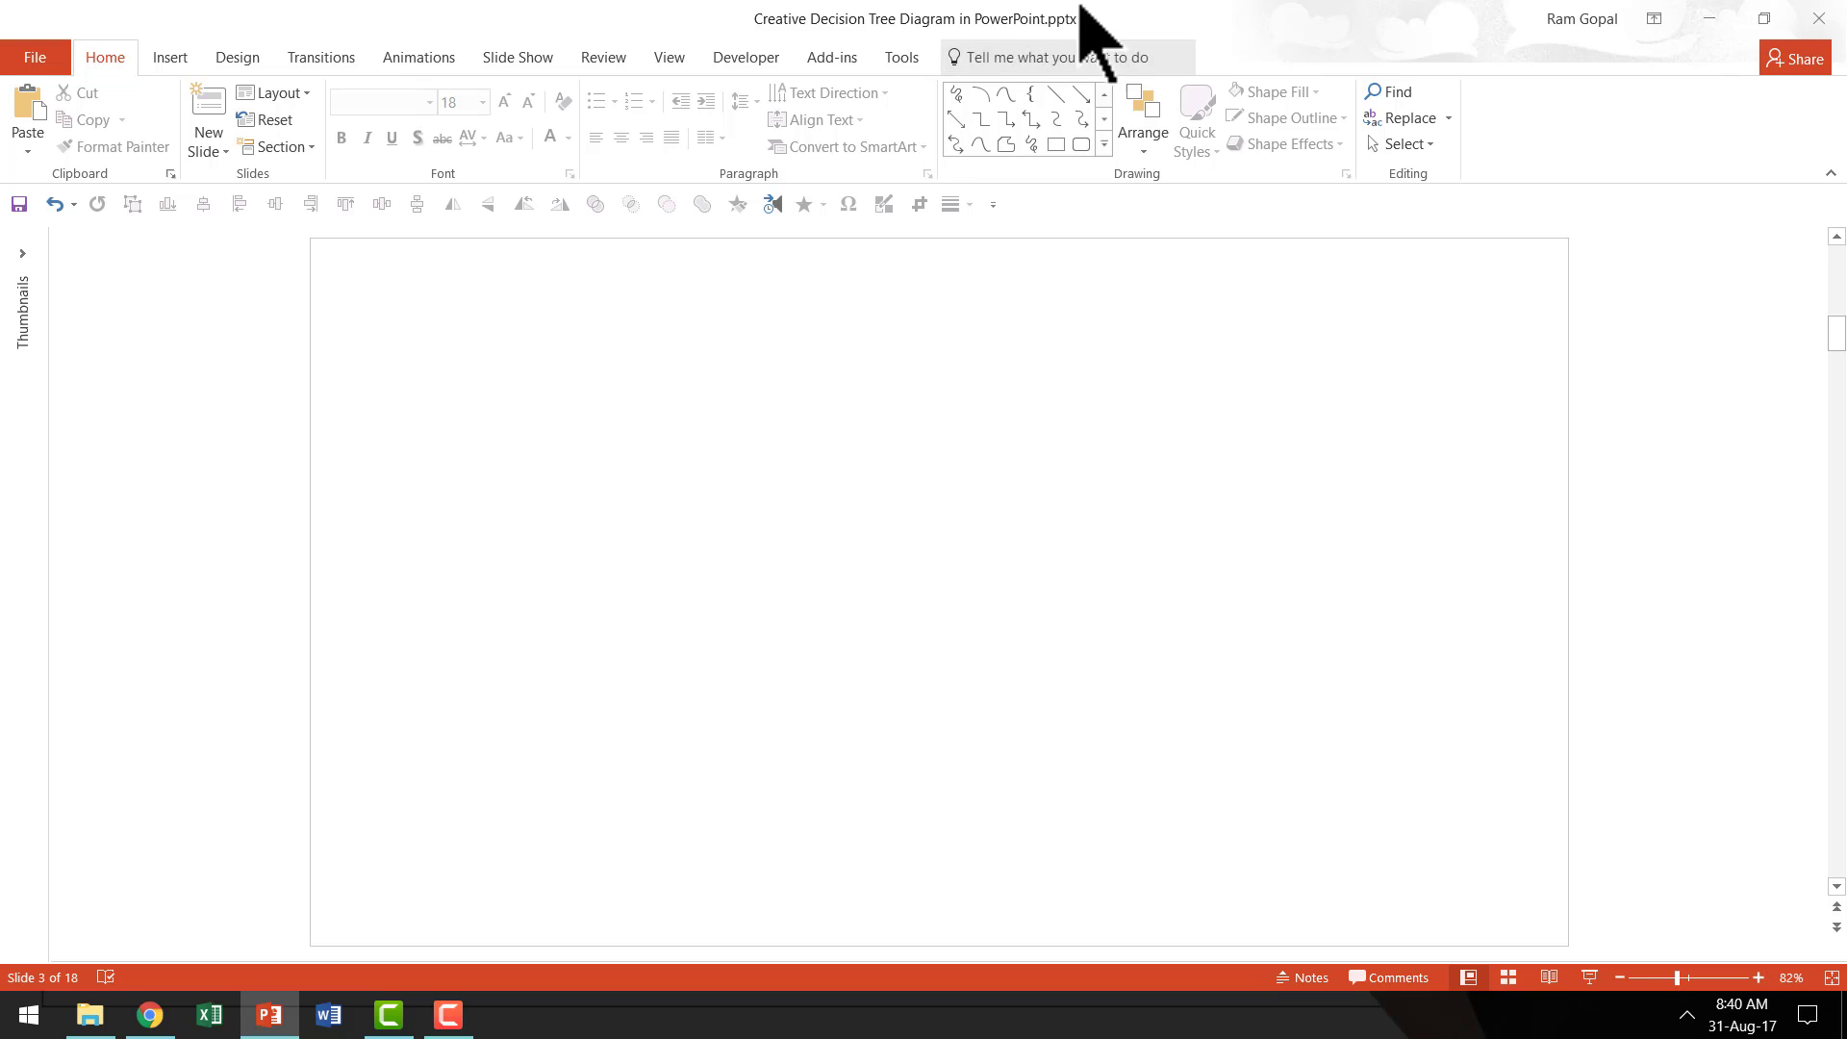
click(1104, 143)
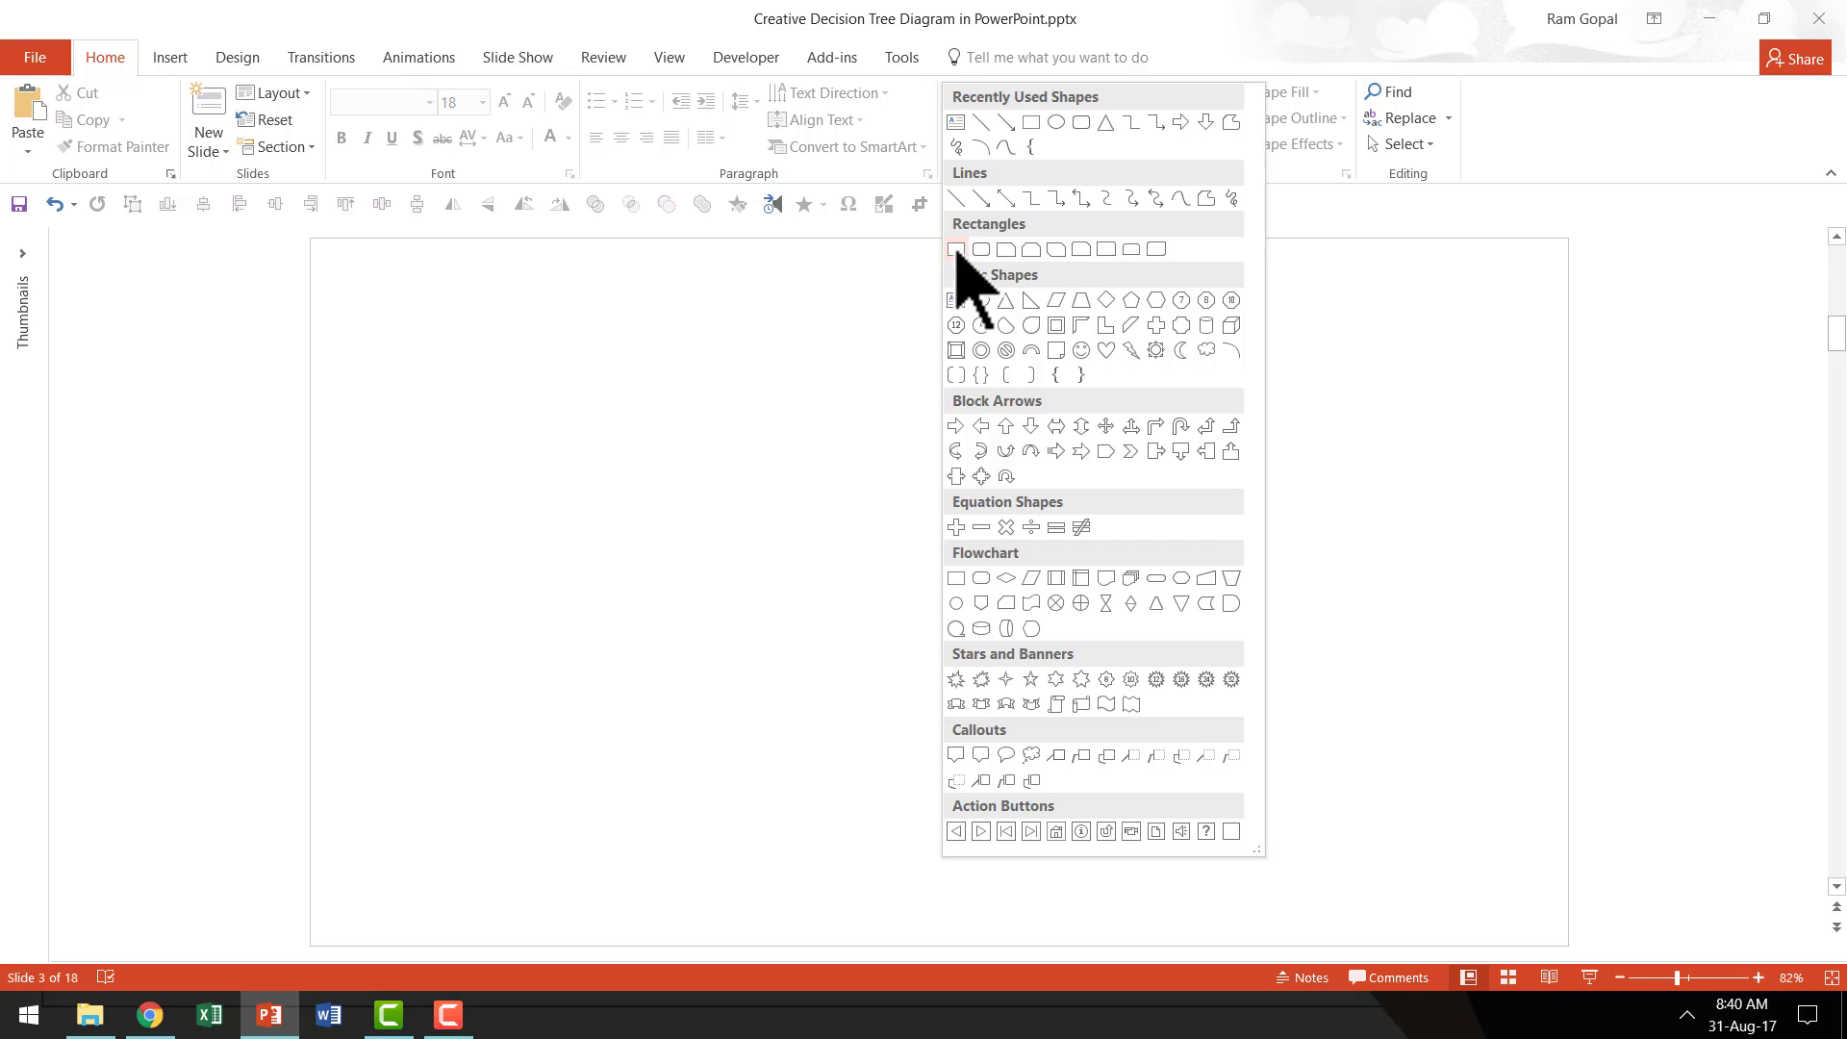
click(956, 252)
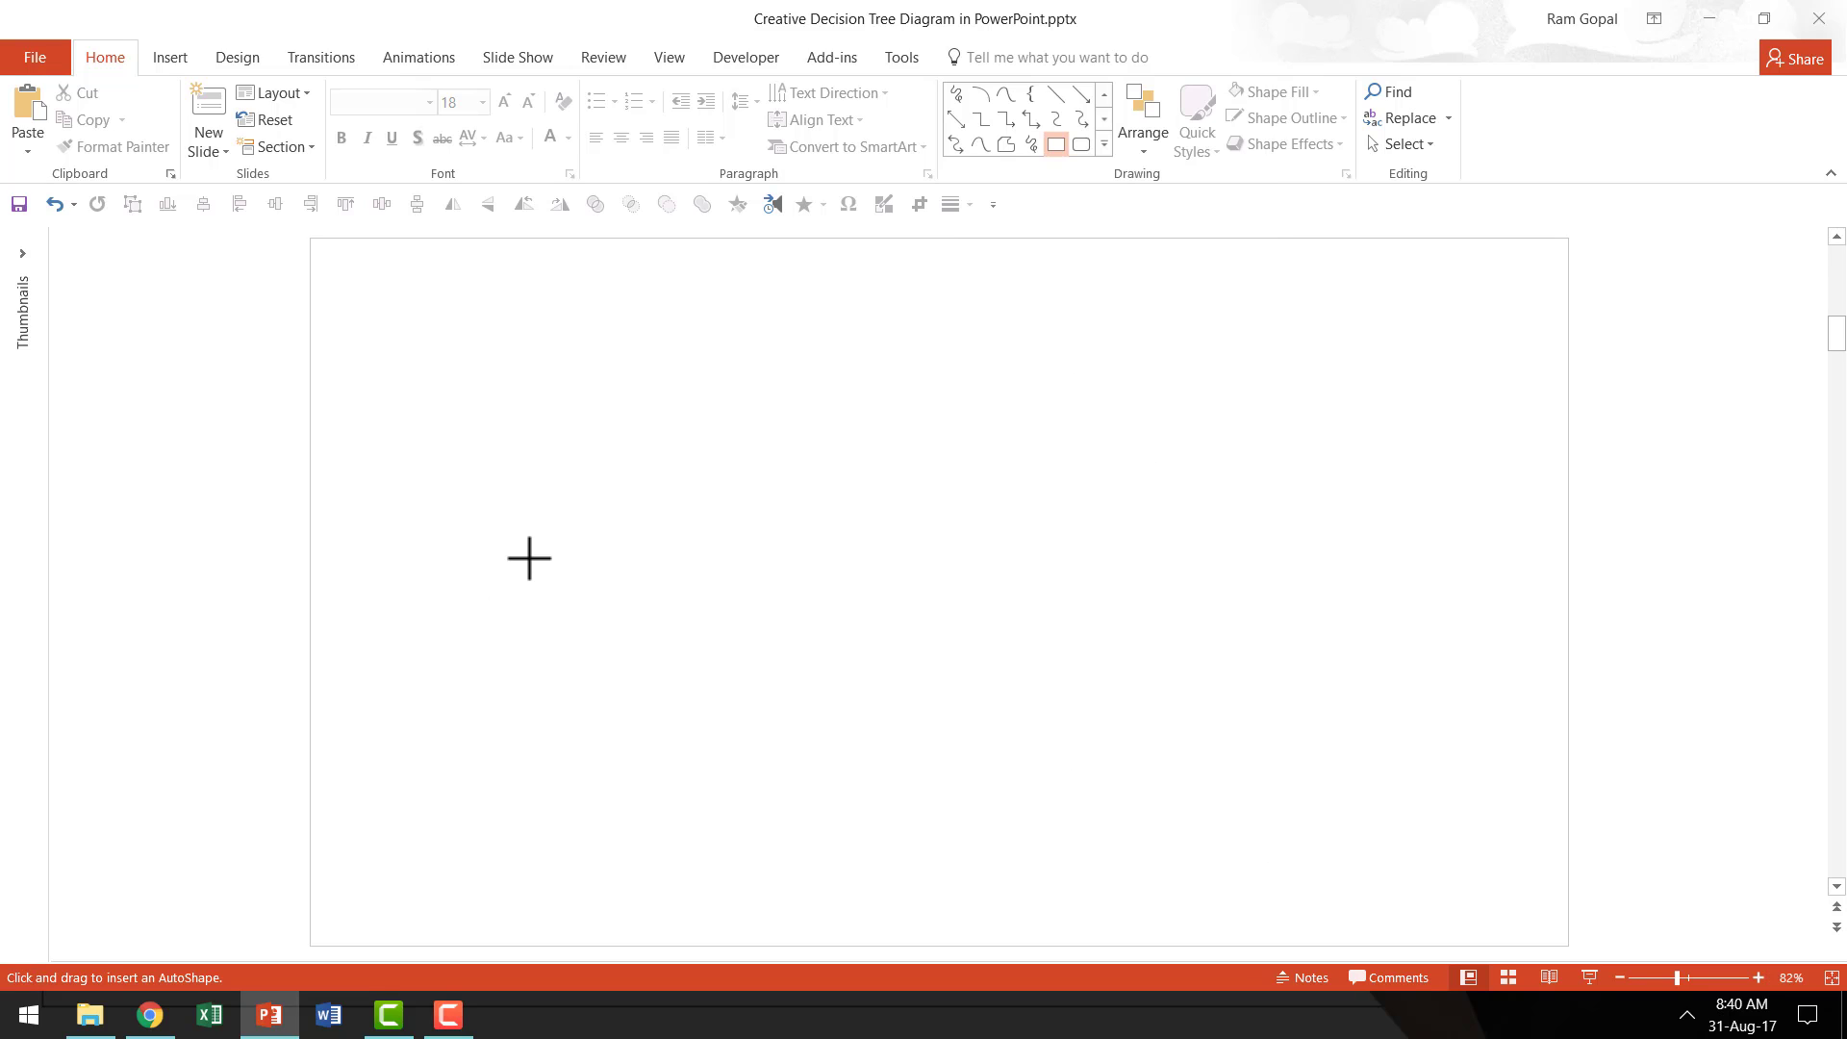
mouse_move(528, 557)
mouse_down()
mouse_move(734, 631)
mouse_move(798, 629)
mouse_up()
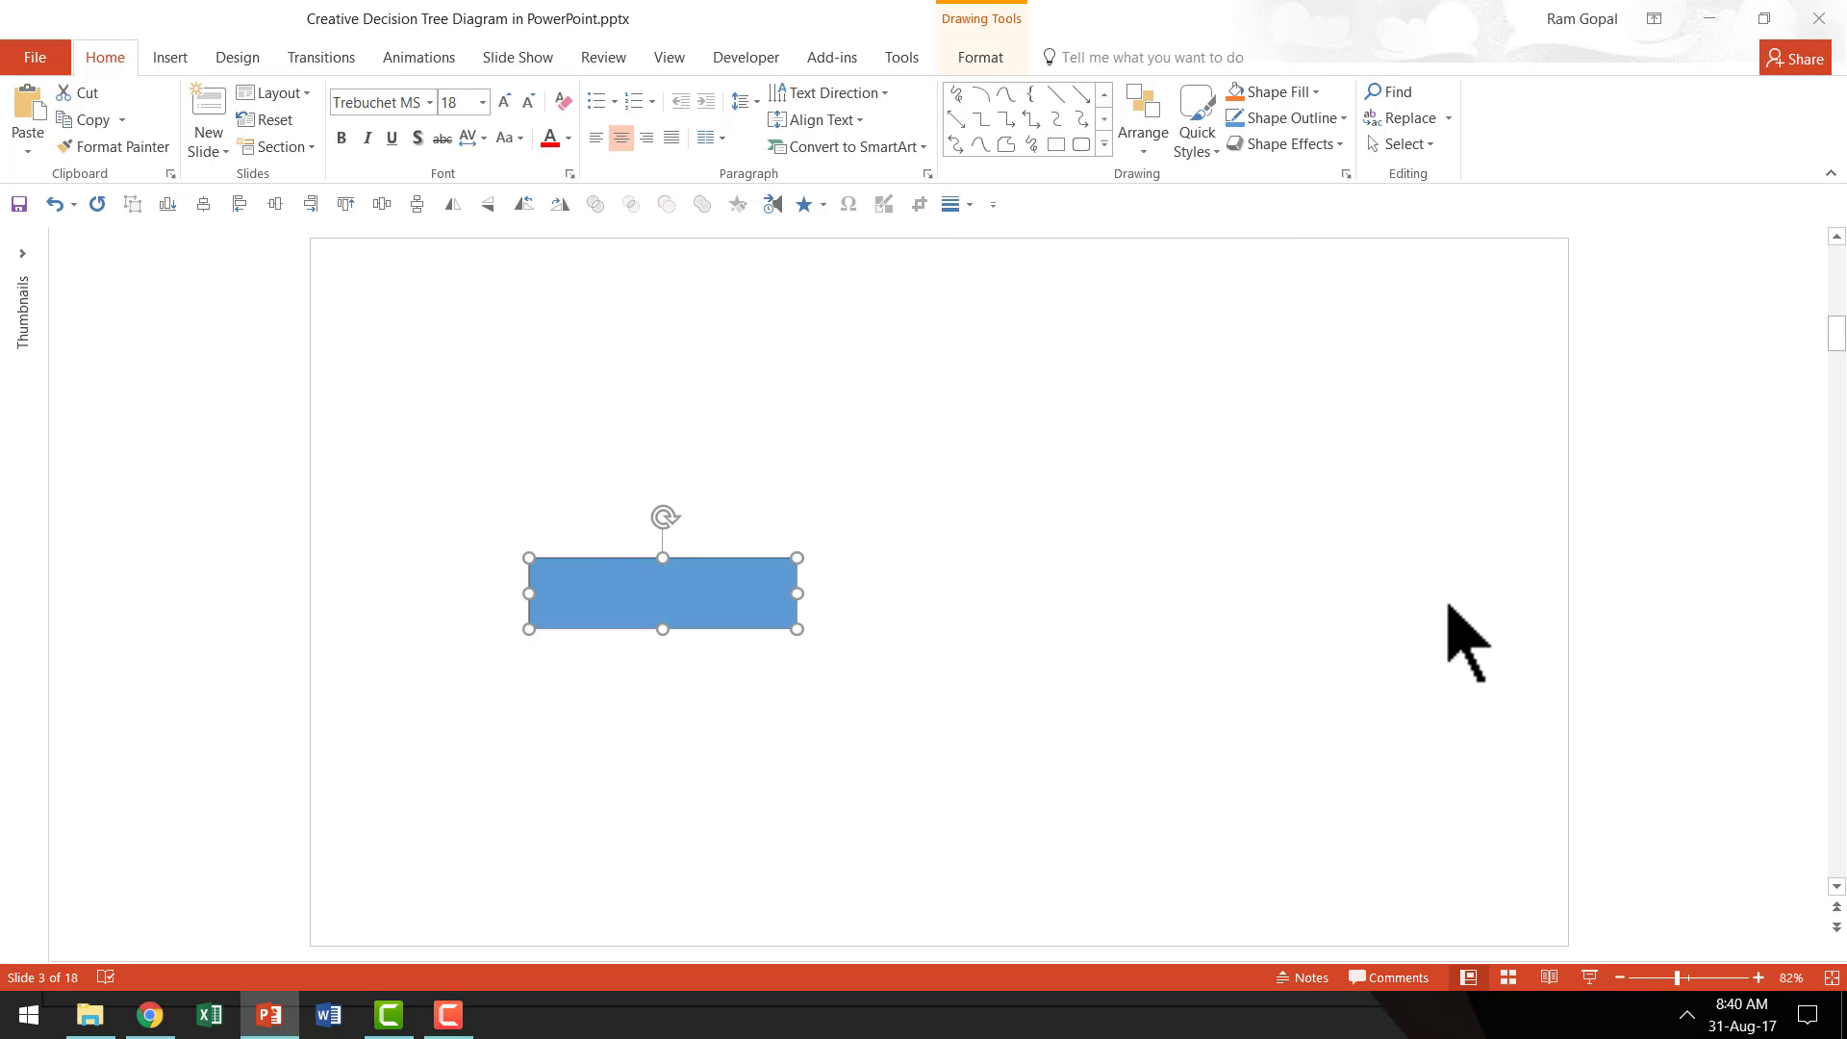
text(Your text here)
key(Escape)
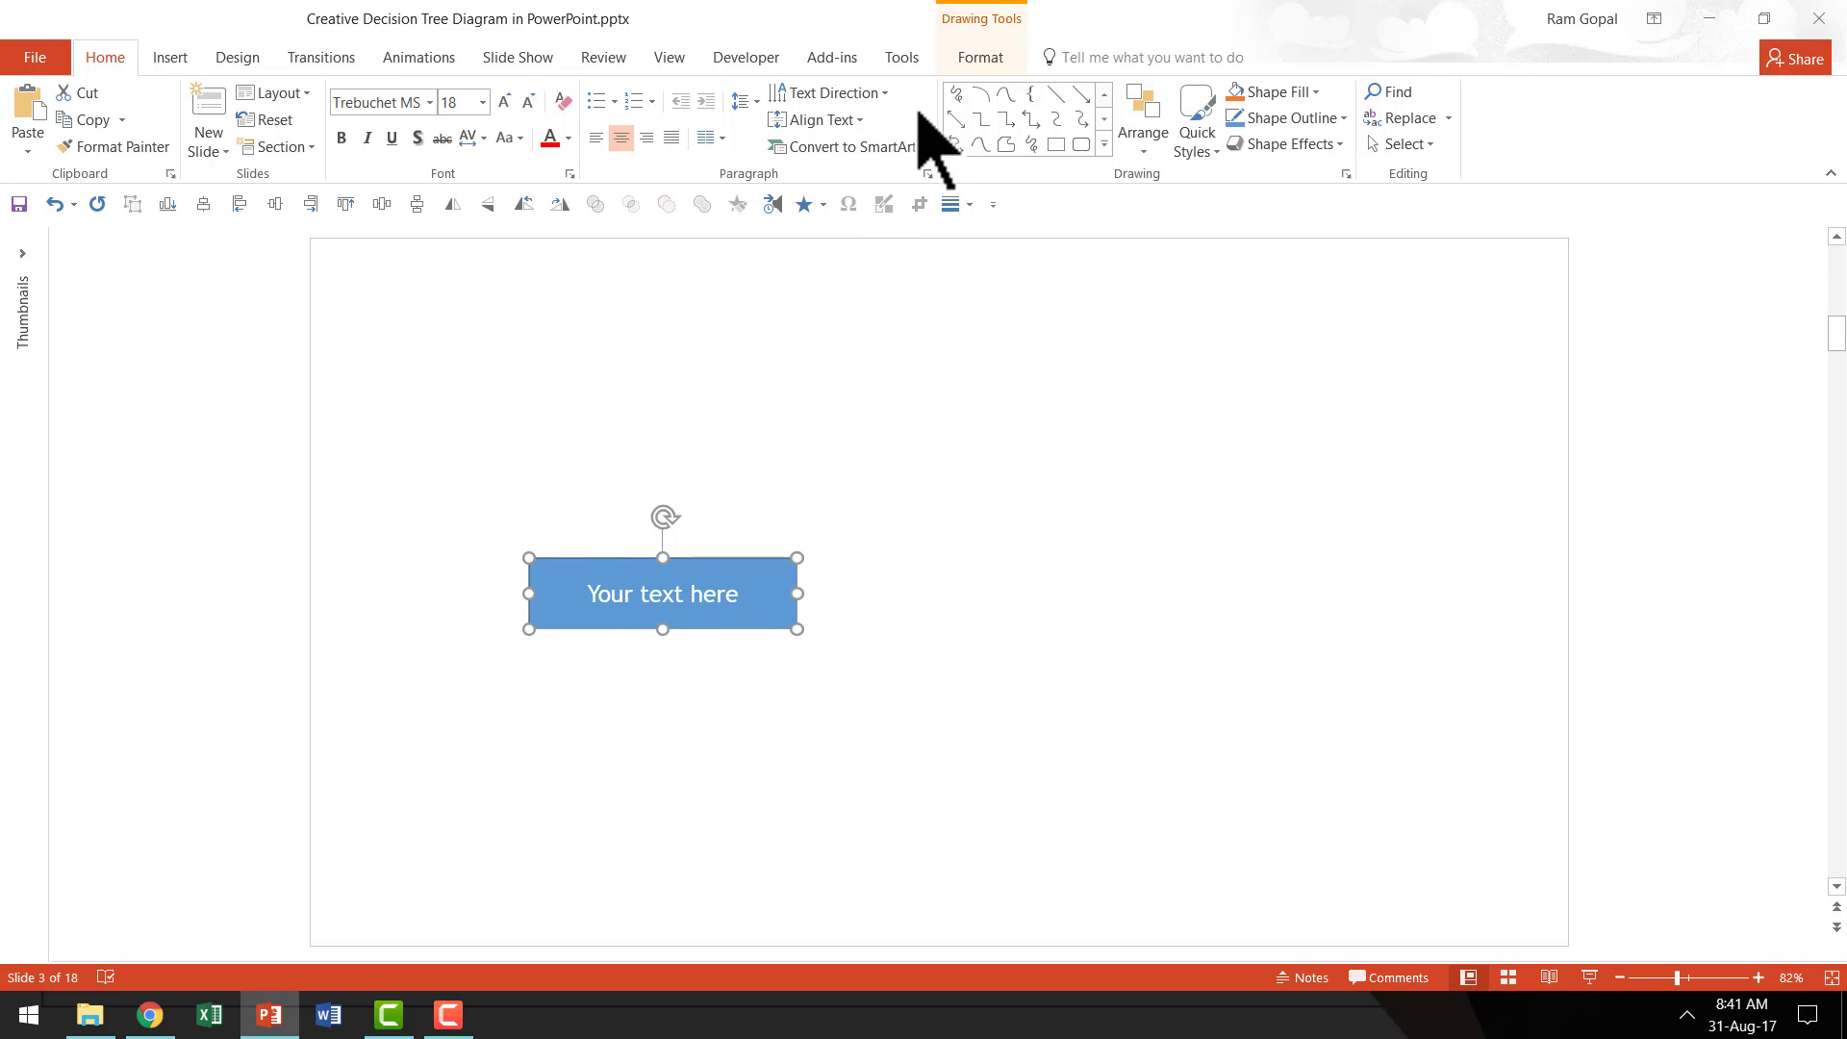
Apply a black shape style to the root box.
click(988, 63)
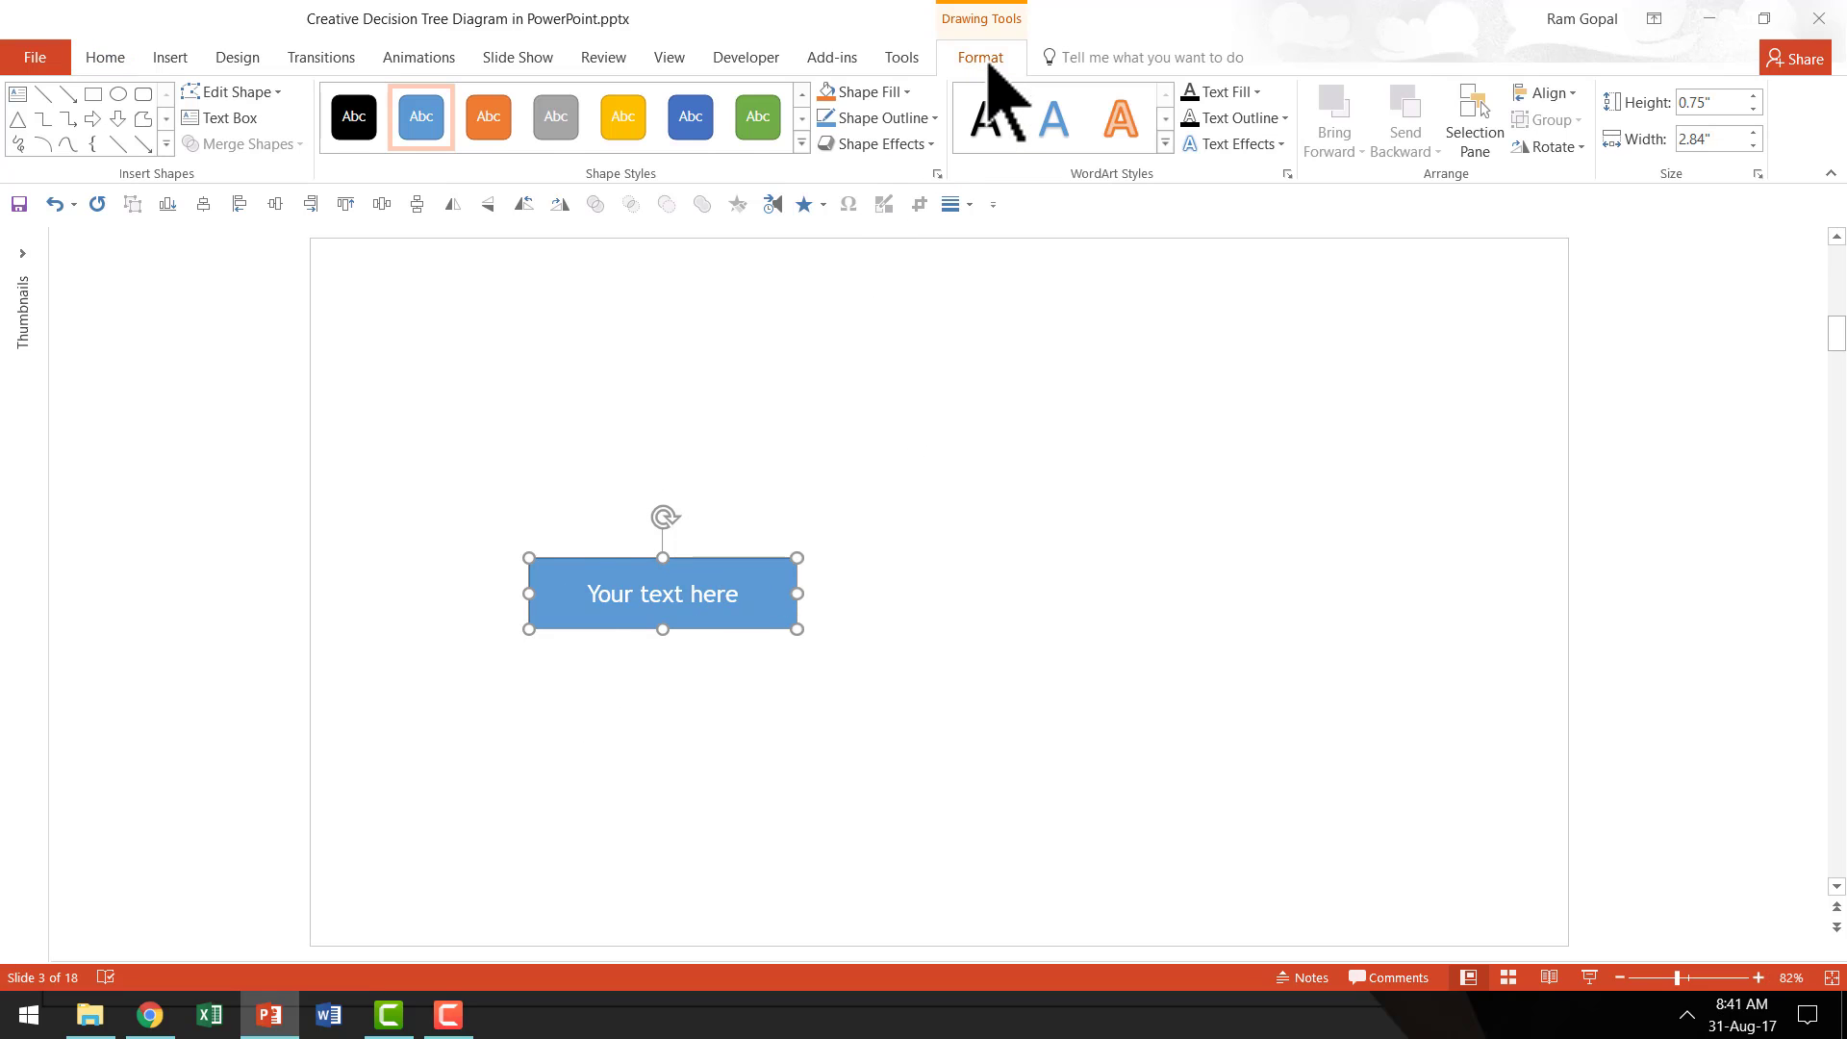
click(802, 144)
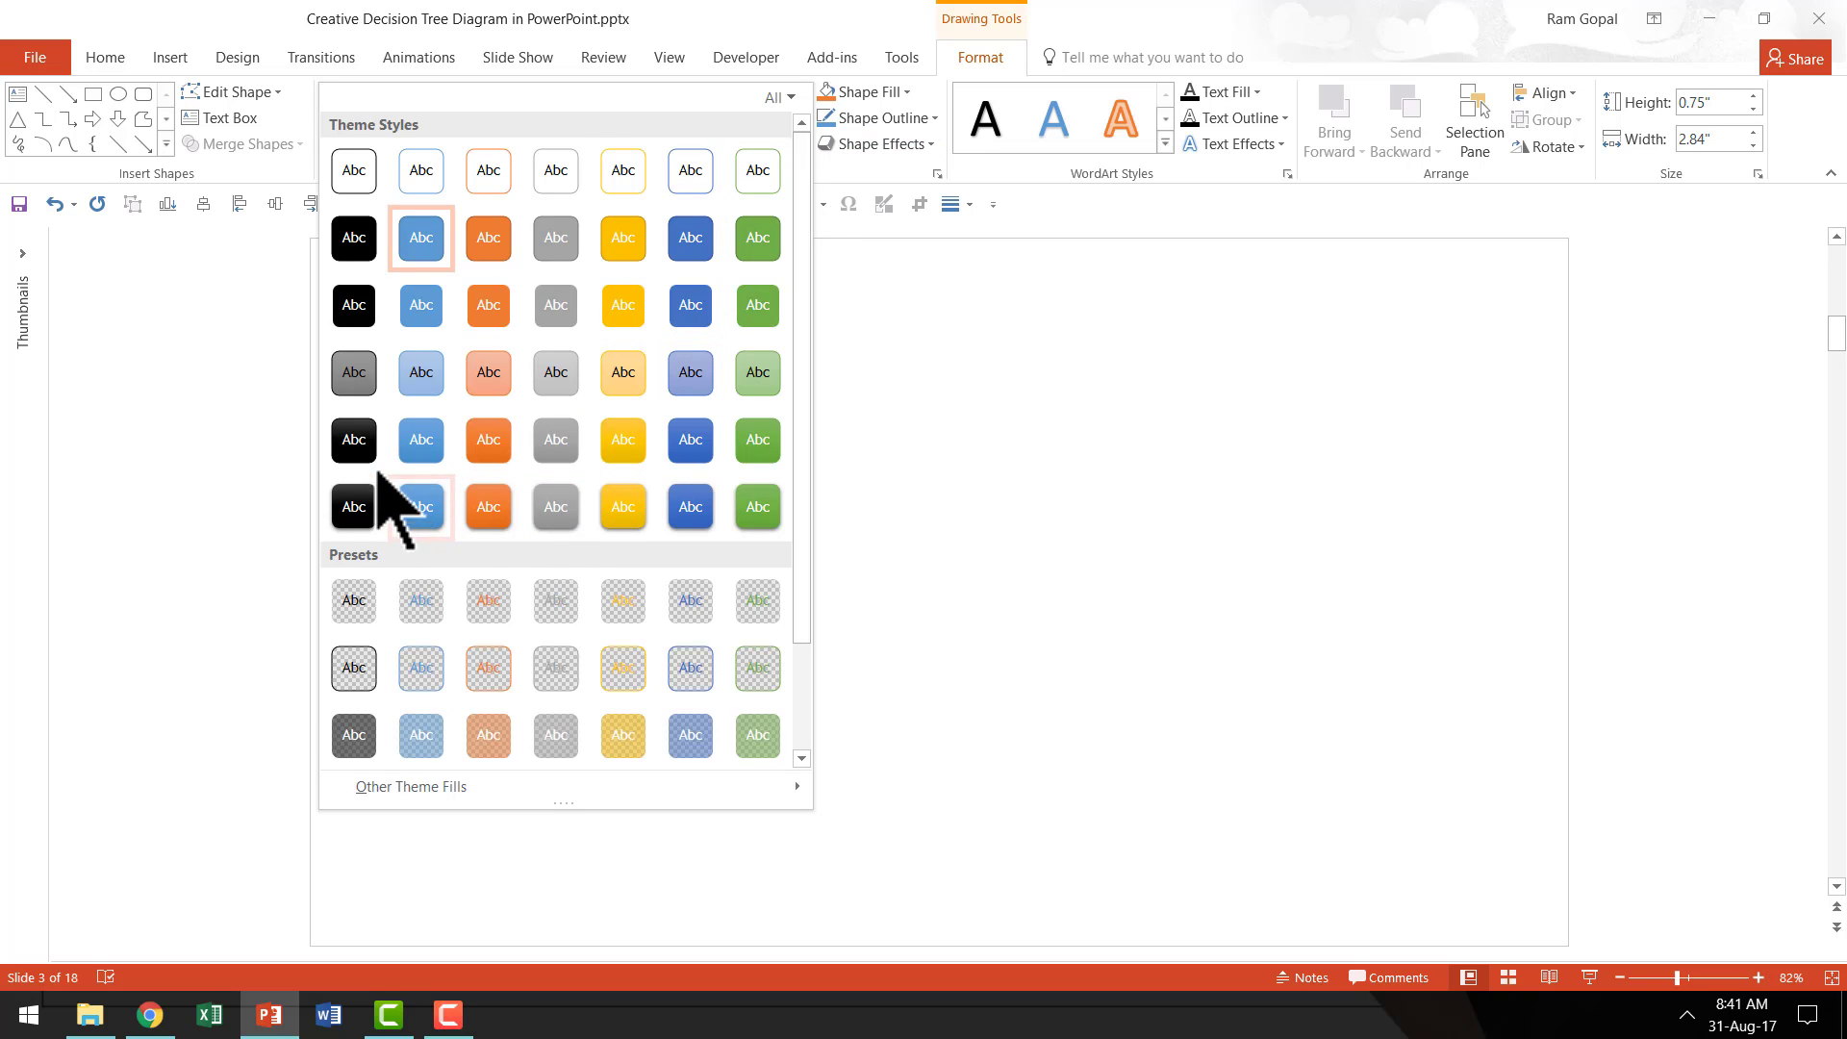
click(370, 454)
click(863, 643)
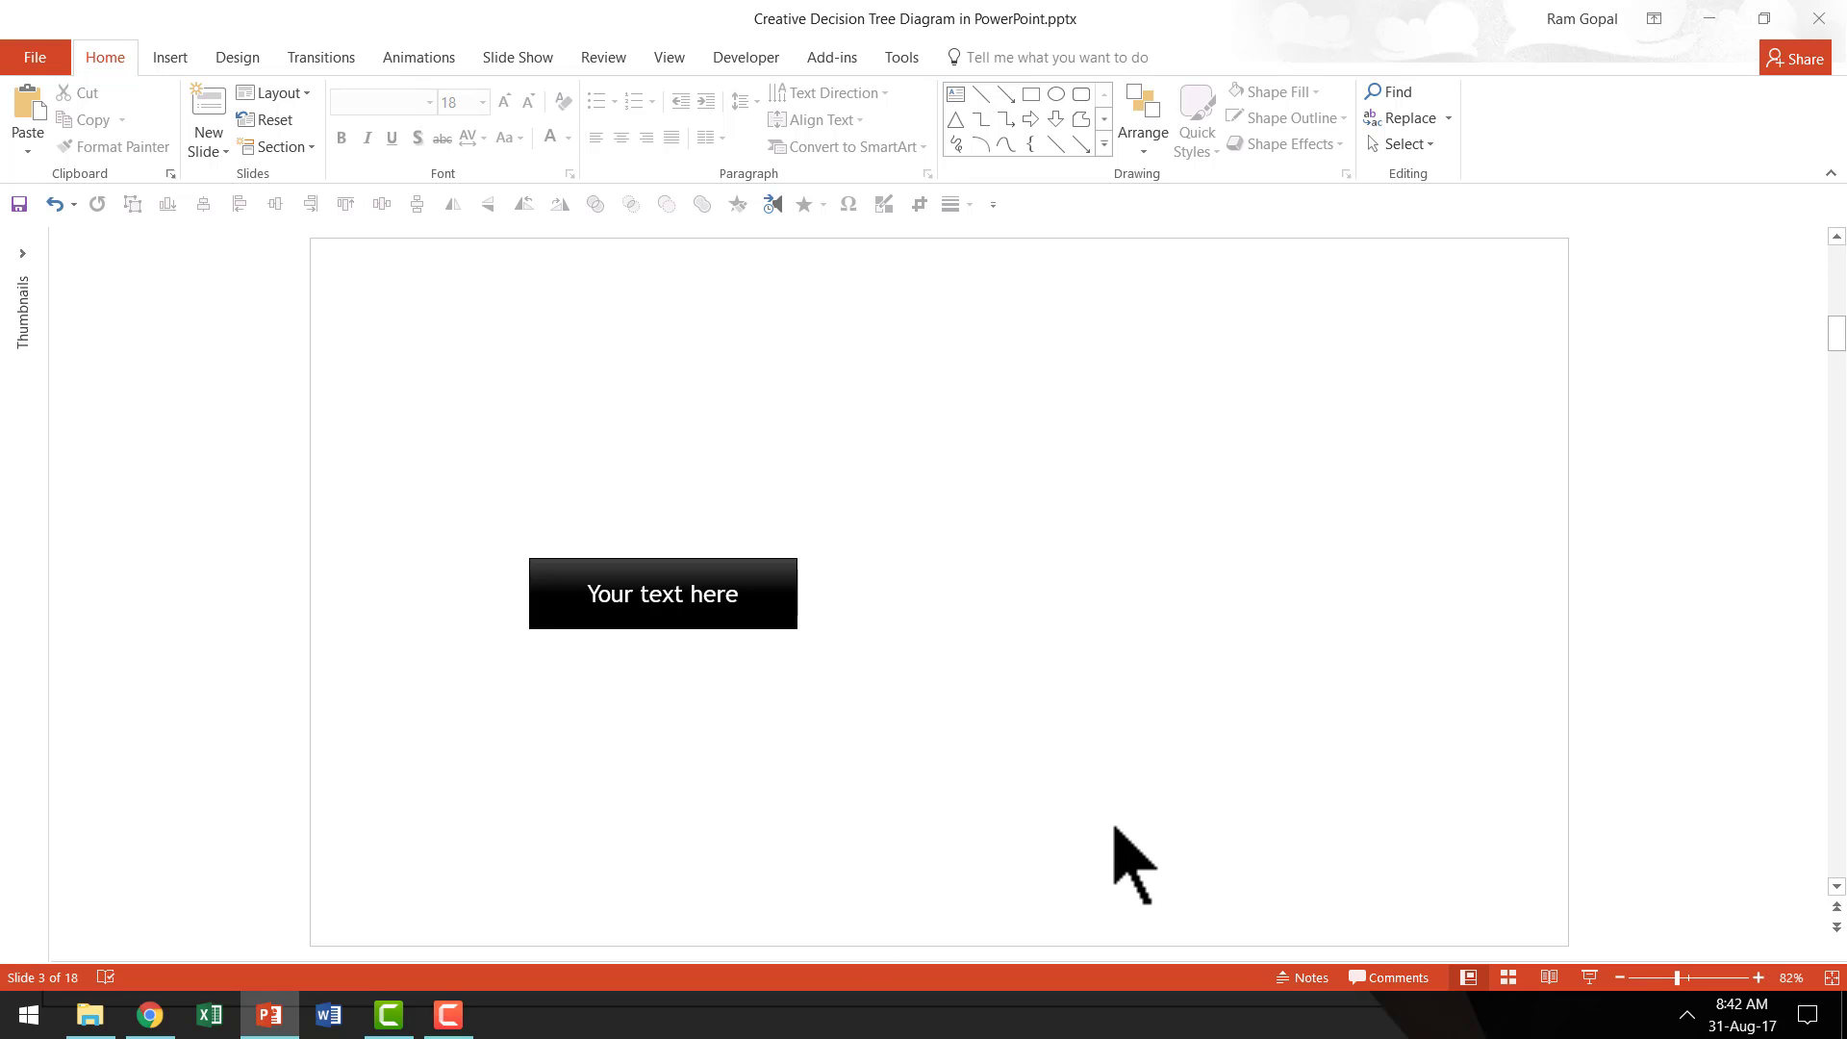
Draw the Option 1 box above and right of the root box.
click(1104, 147)
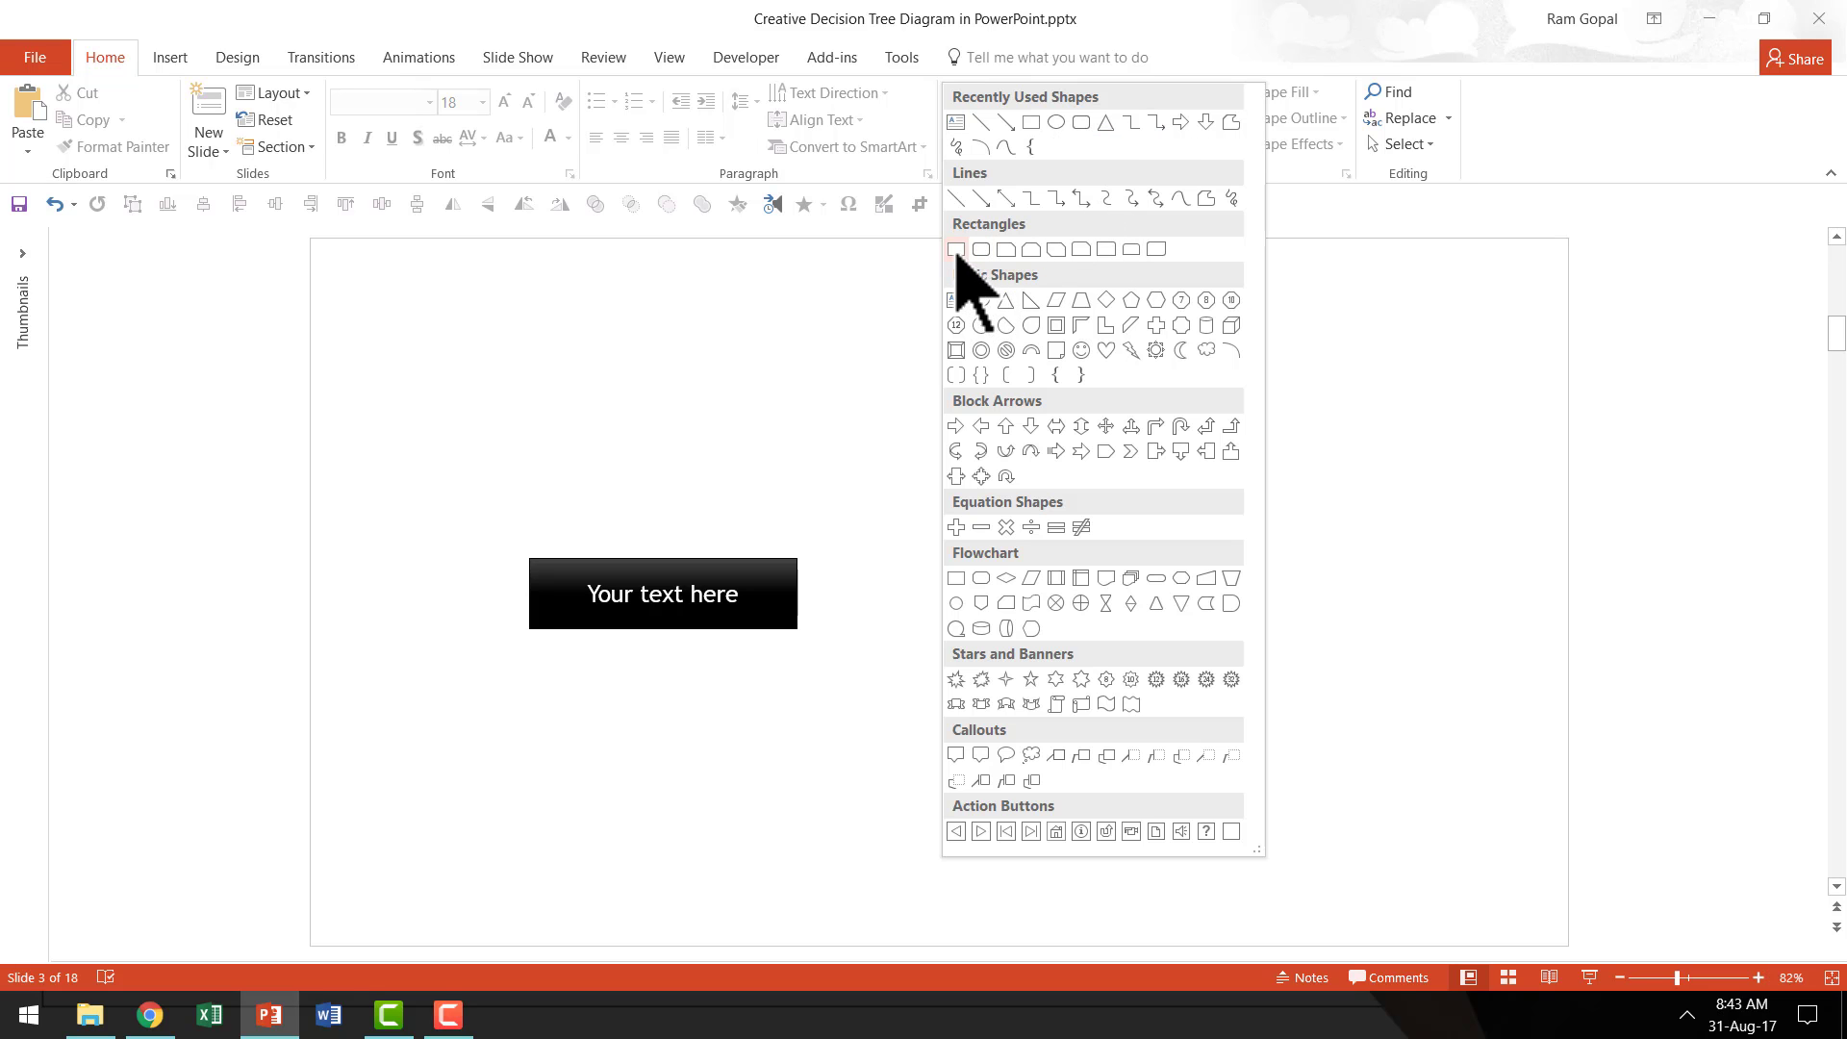
click(954, 249)
mouse_move(867, 369)
mouse_down()
mouse_move(1142, 453)
mouse_move(1157, 431)
mouse_up()
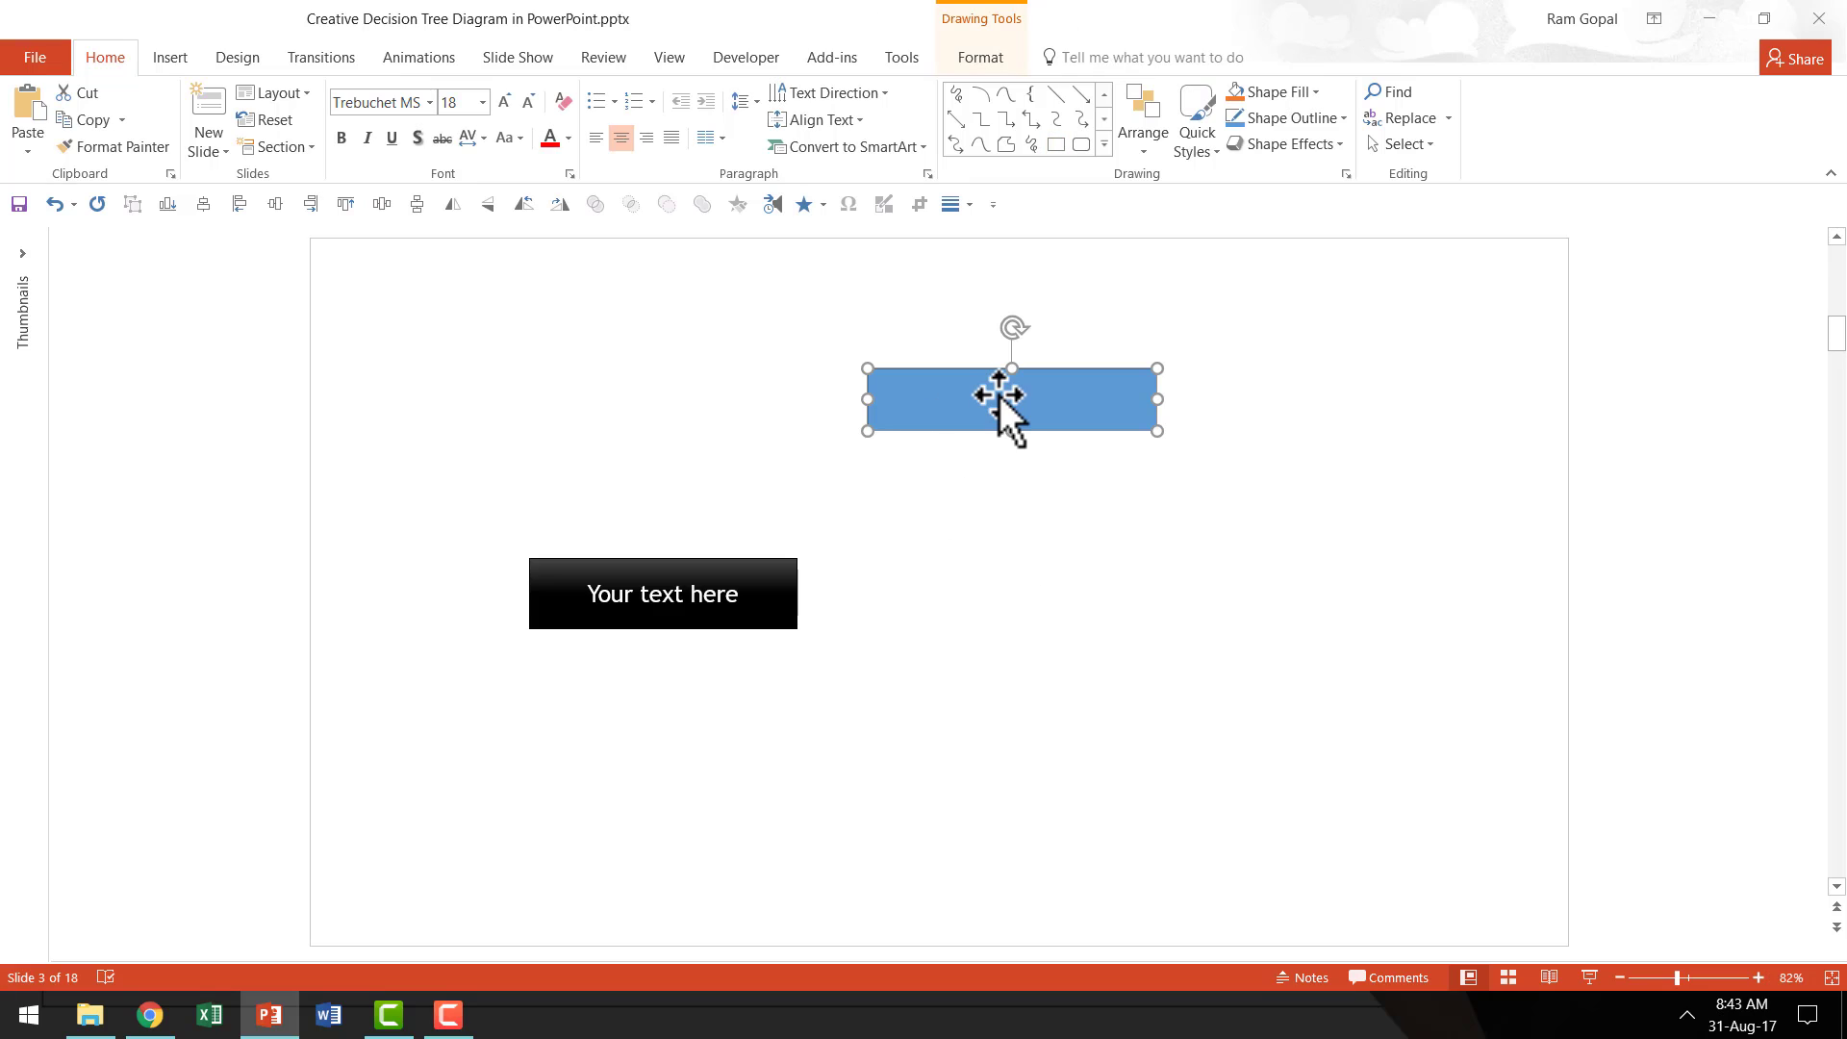
click(1000, 395)
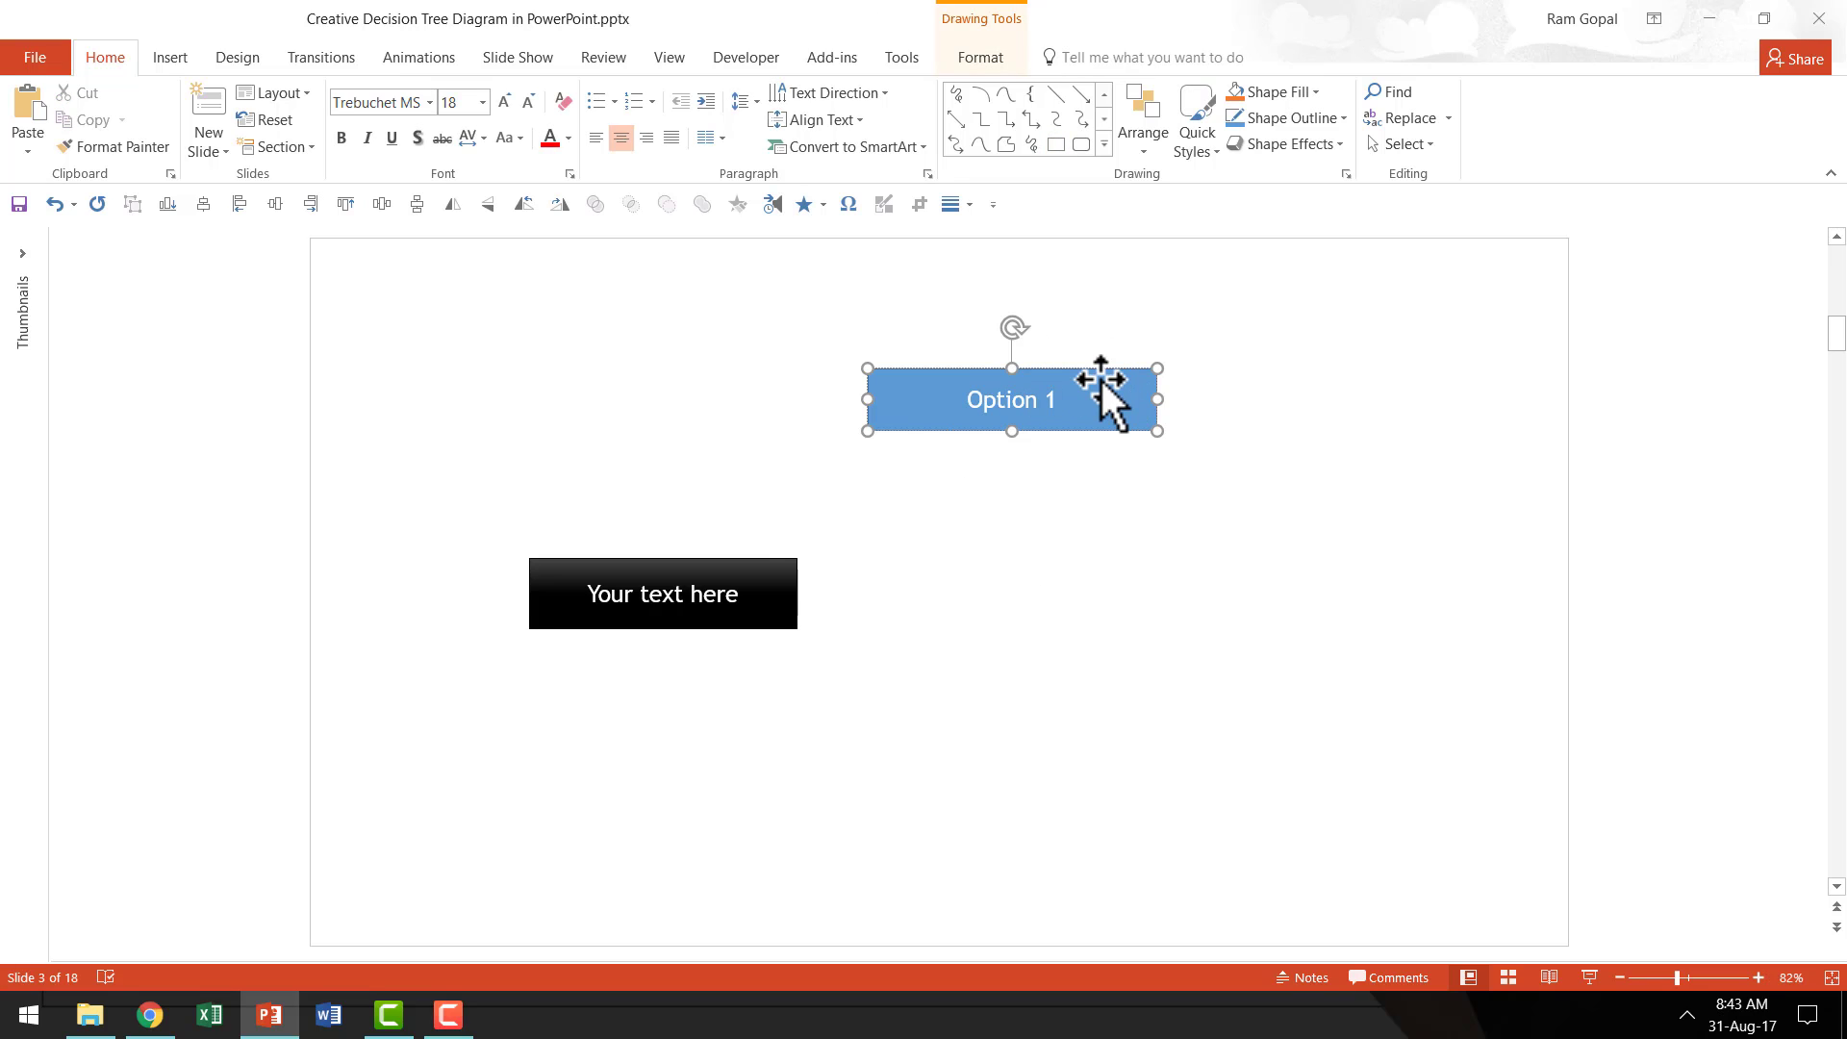
Copy the Option 1 box well below it and relabel the copy 'Option 2'.
drag(1101, 381, 1095, 795)
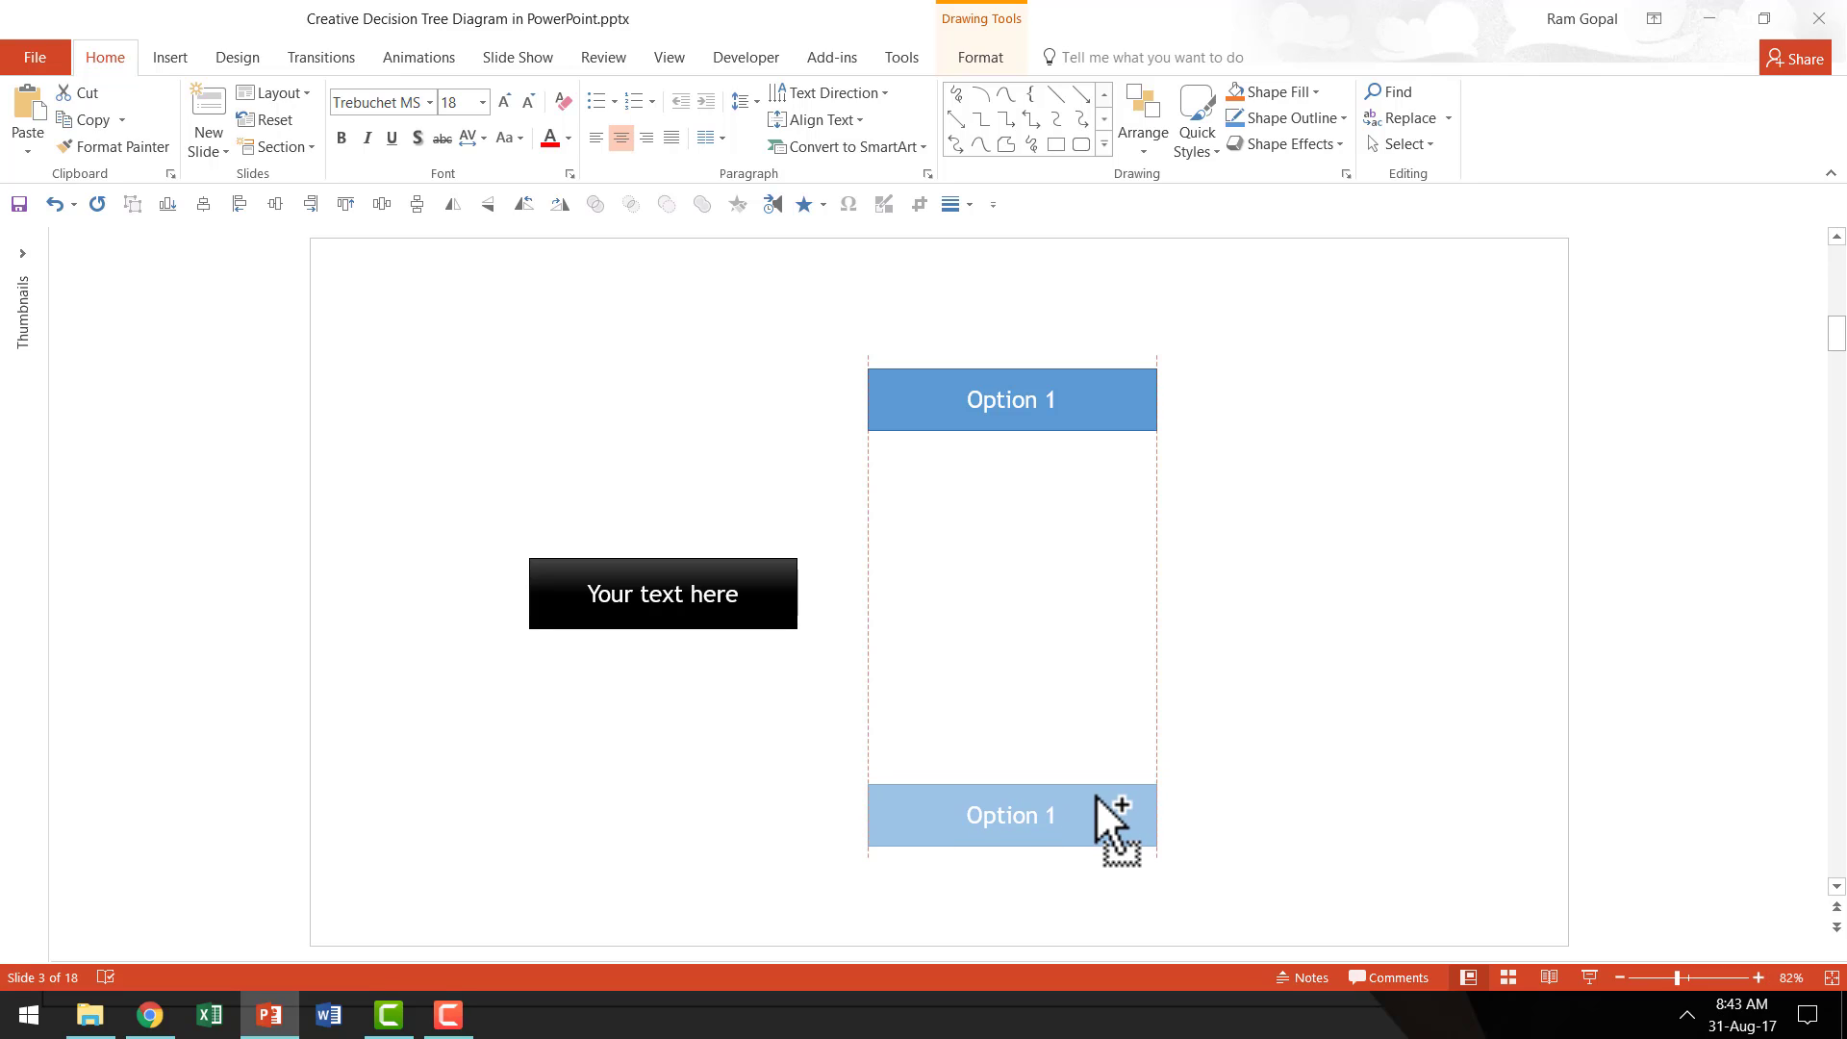
drag(1094, 795, 1095, 795)
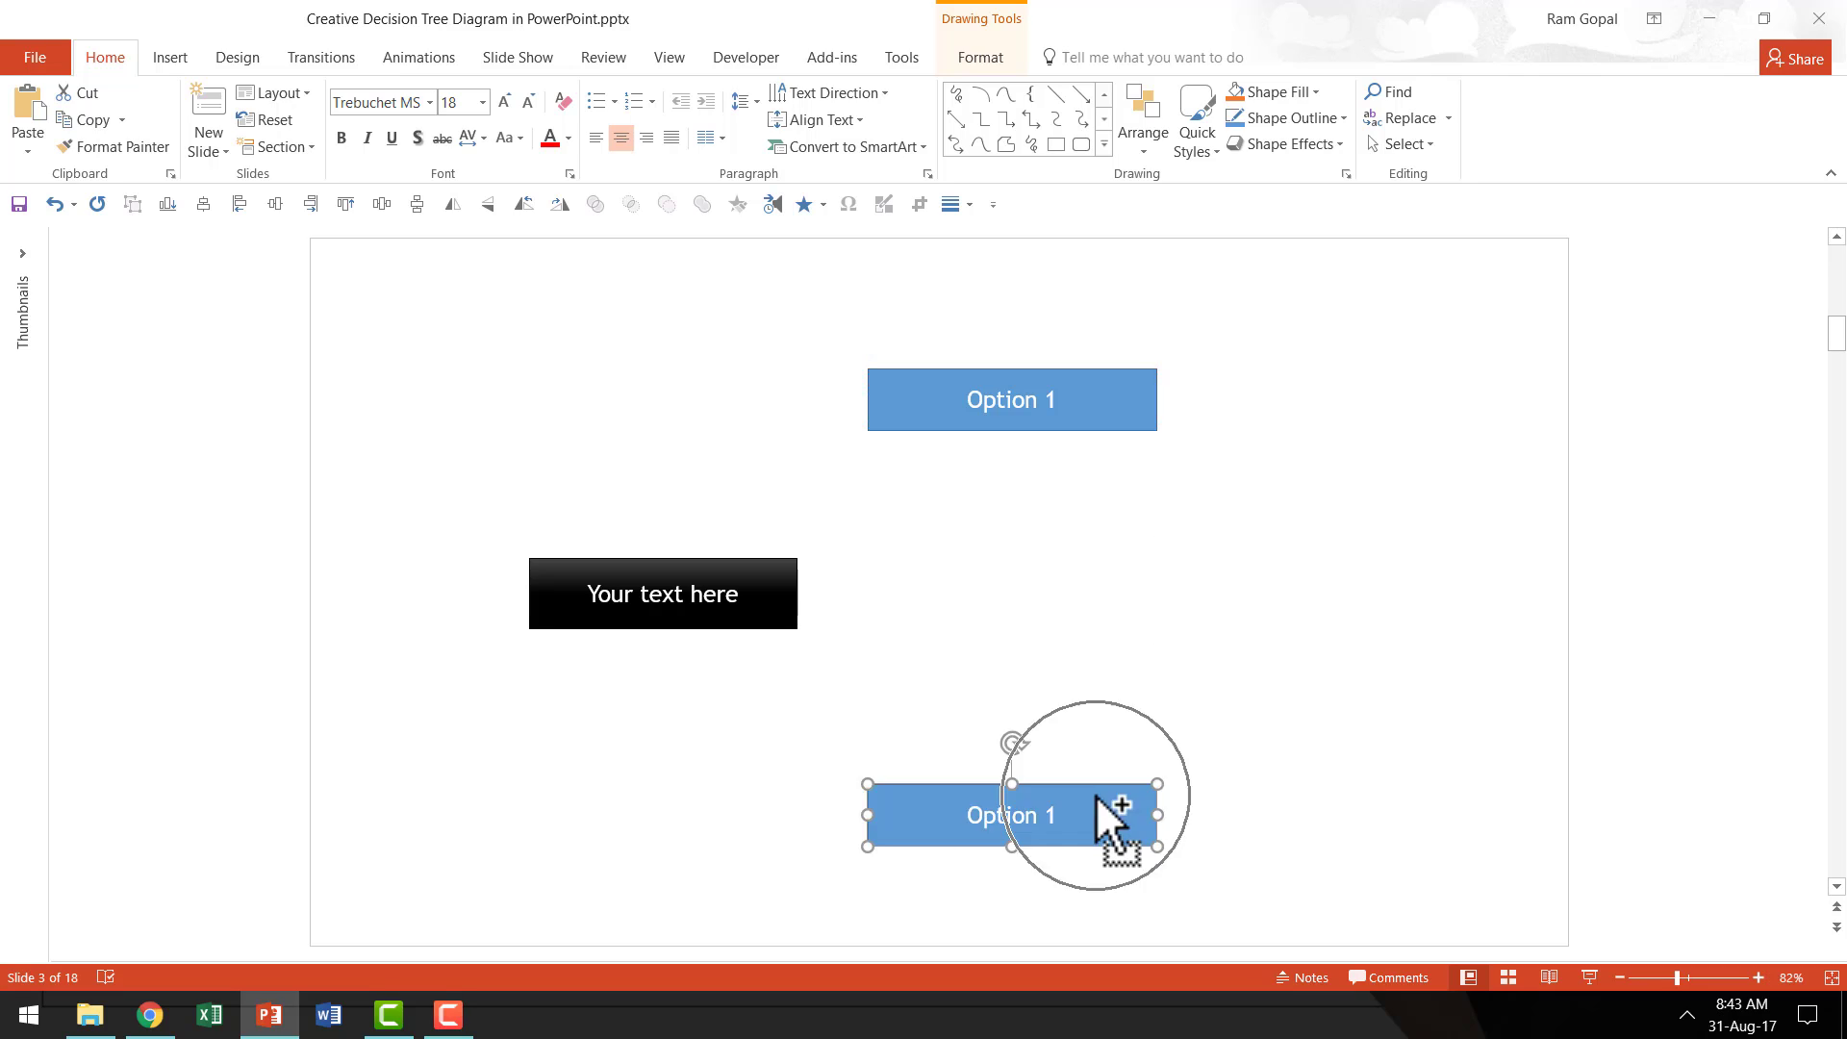
text(2)
click(1325, 804)
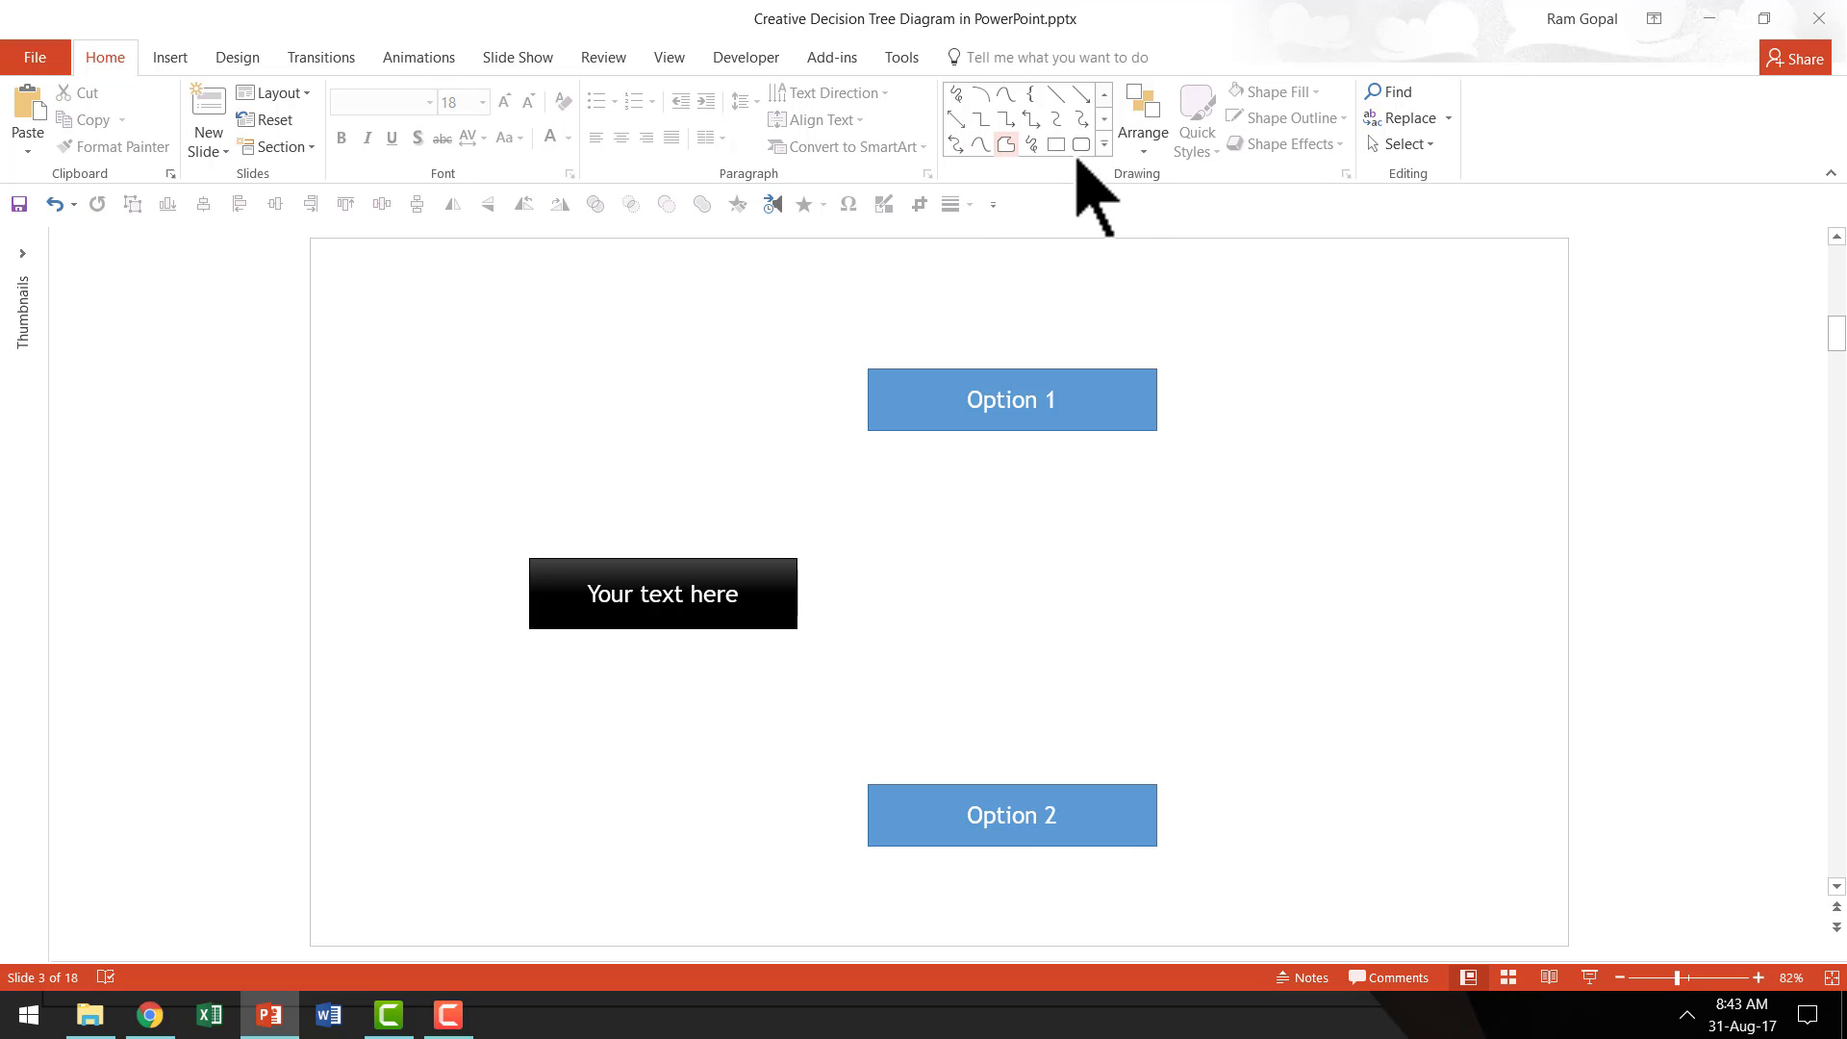
Draw an 'Outcome 1' box at top right with copies below relabelled 'Outcome 2' and 'Outcome 3'.
click(1105, 145)
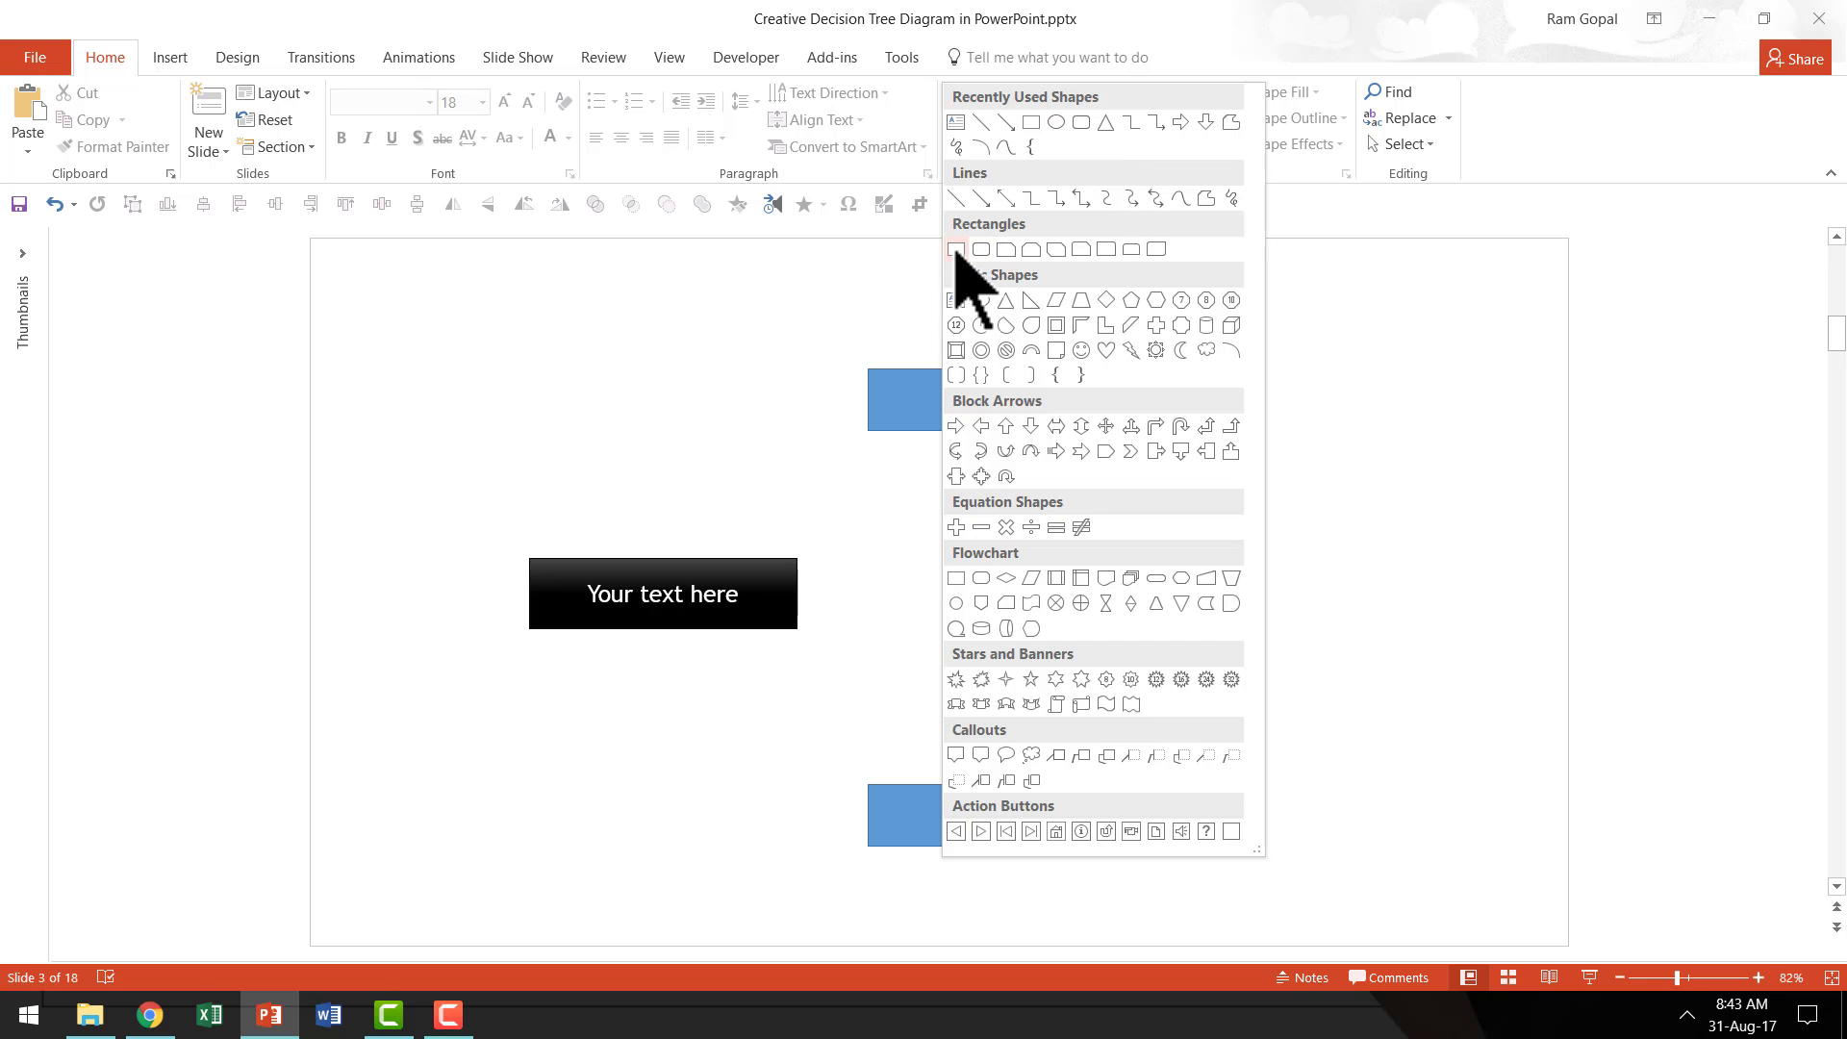
click(956, 251)
drag(1231, 270, 1509, 336)
text(Outcome)
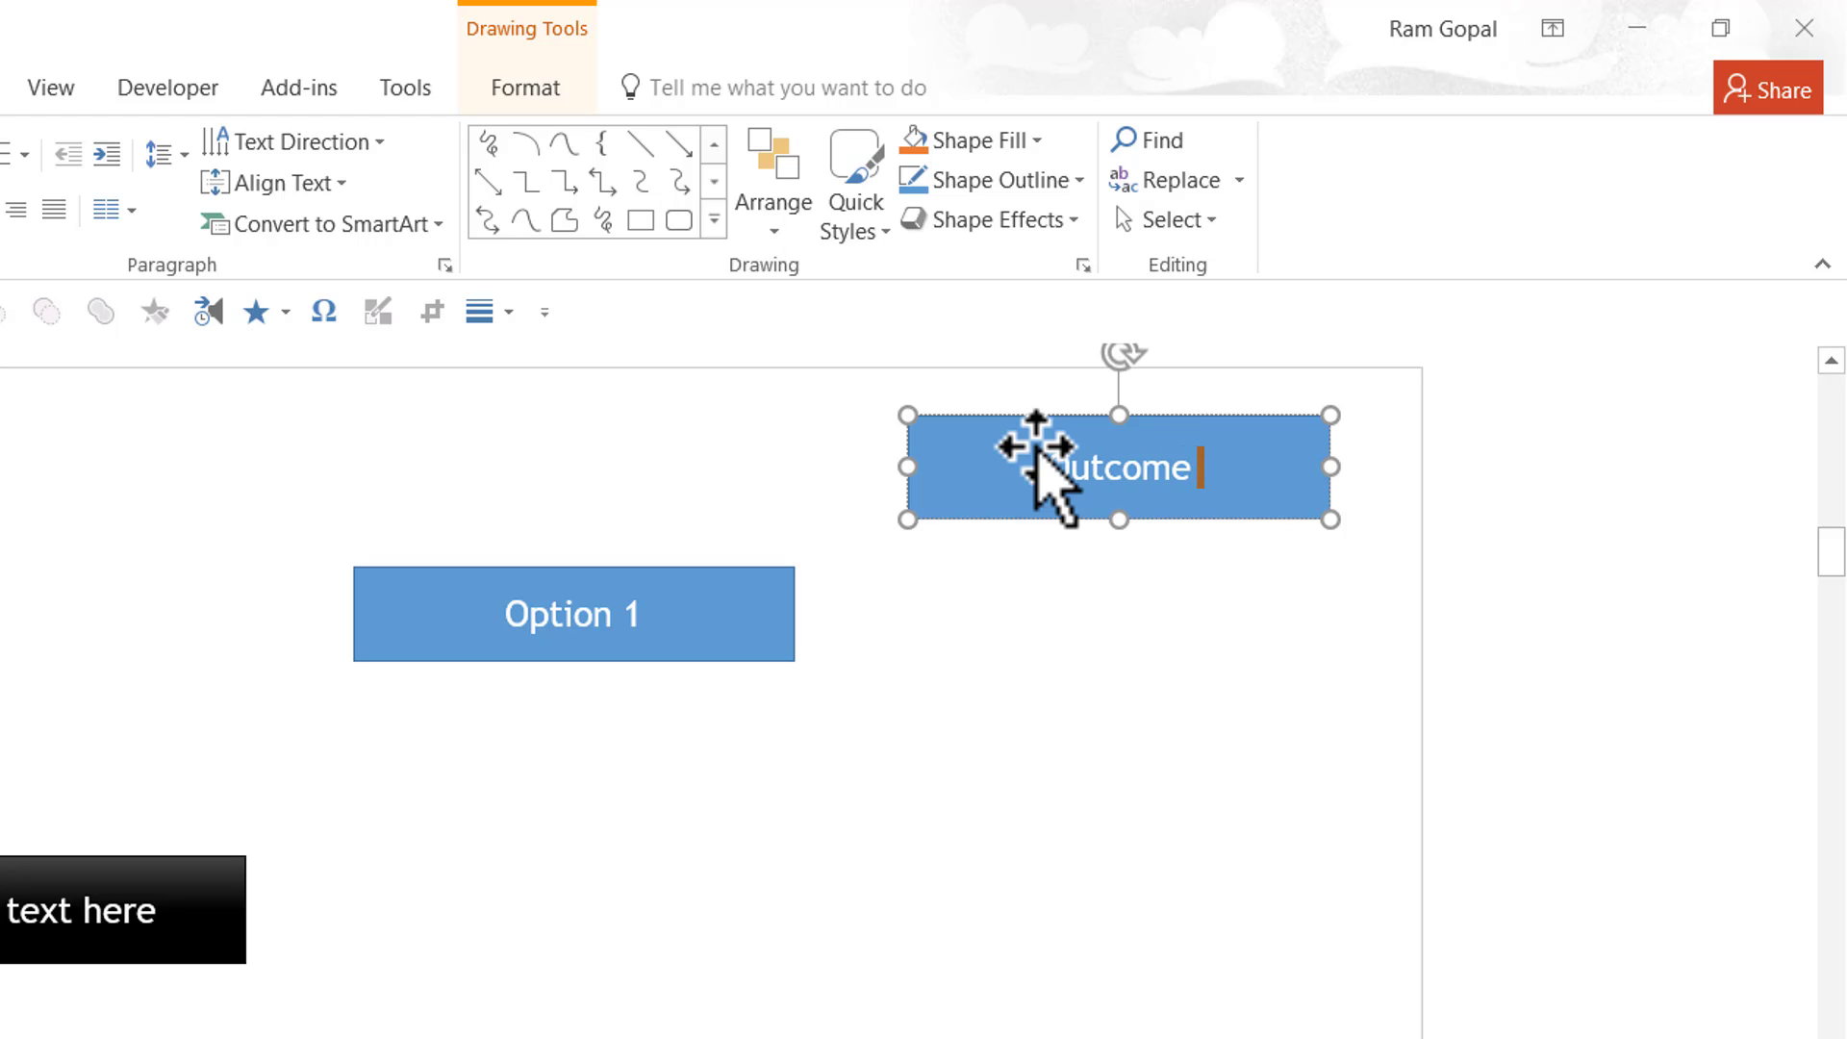
text( 1)
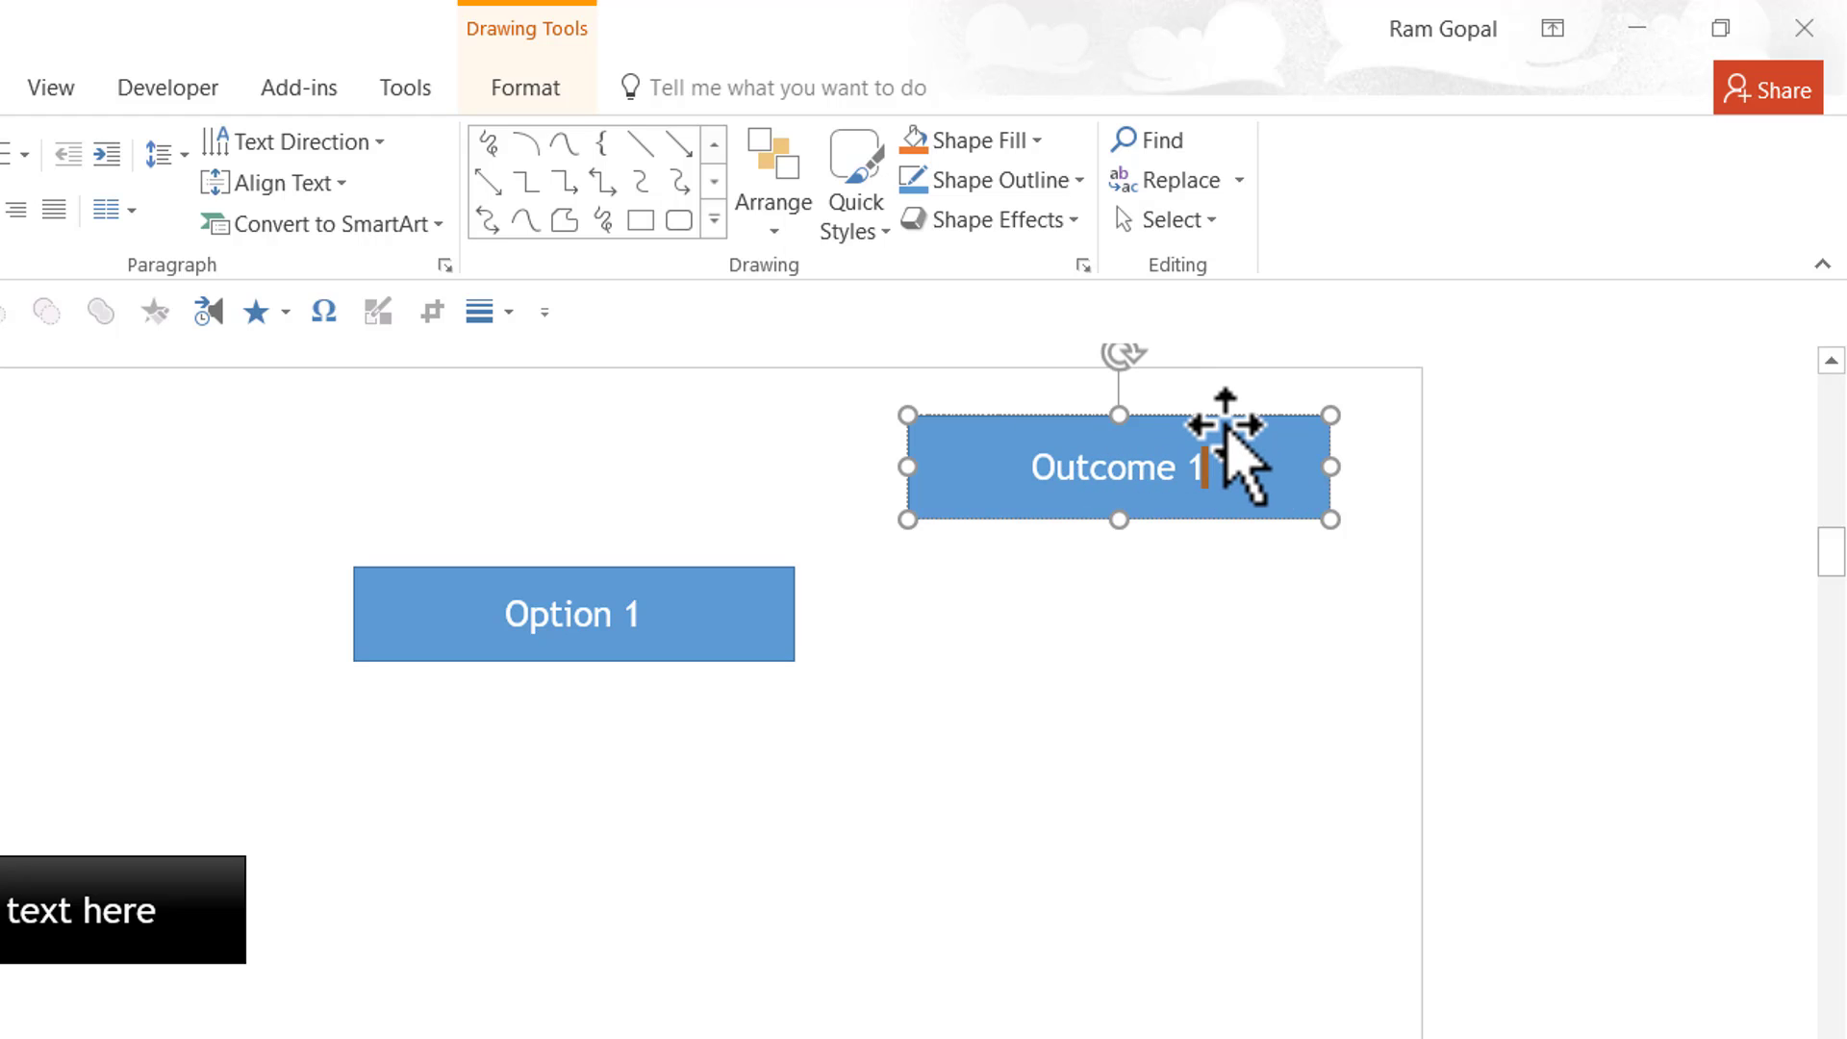
drag(1223, 438, 1218, 741)
double_click(1192, 614)
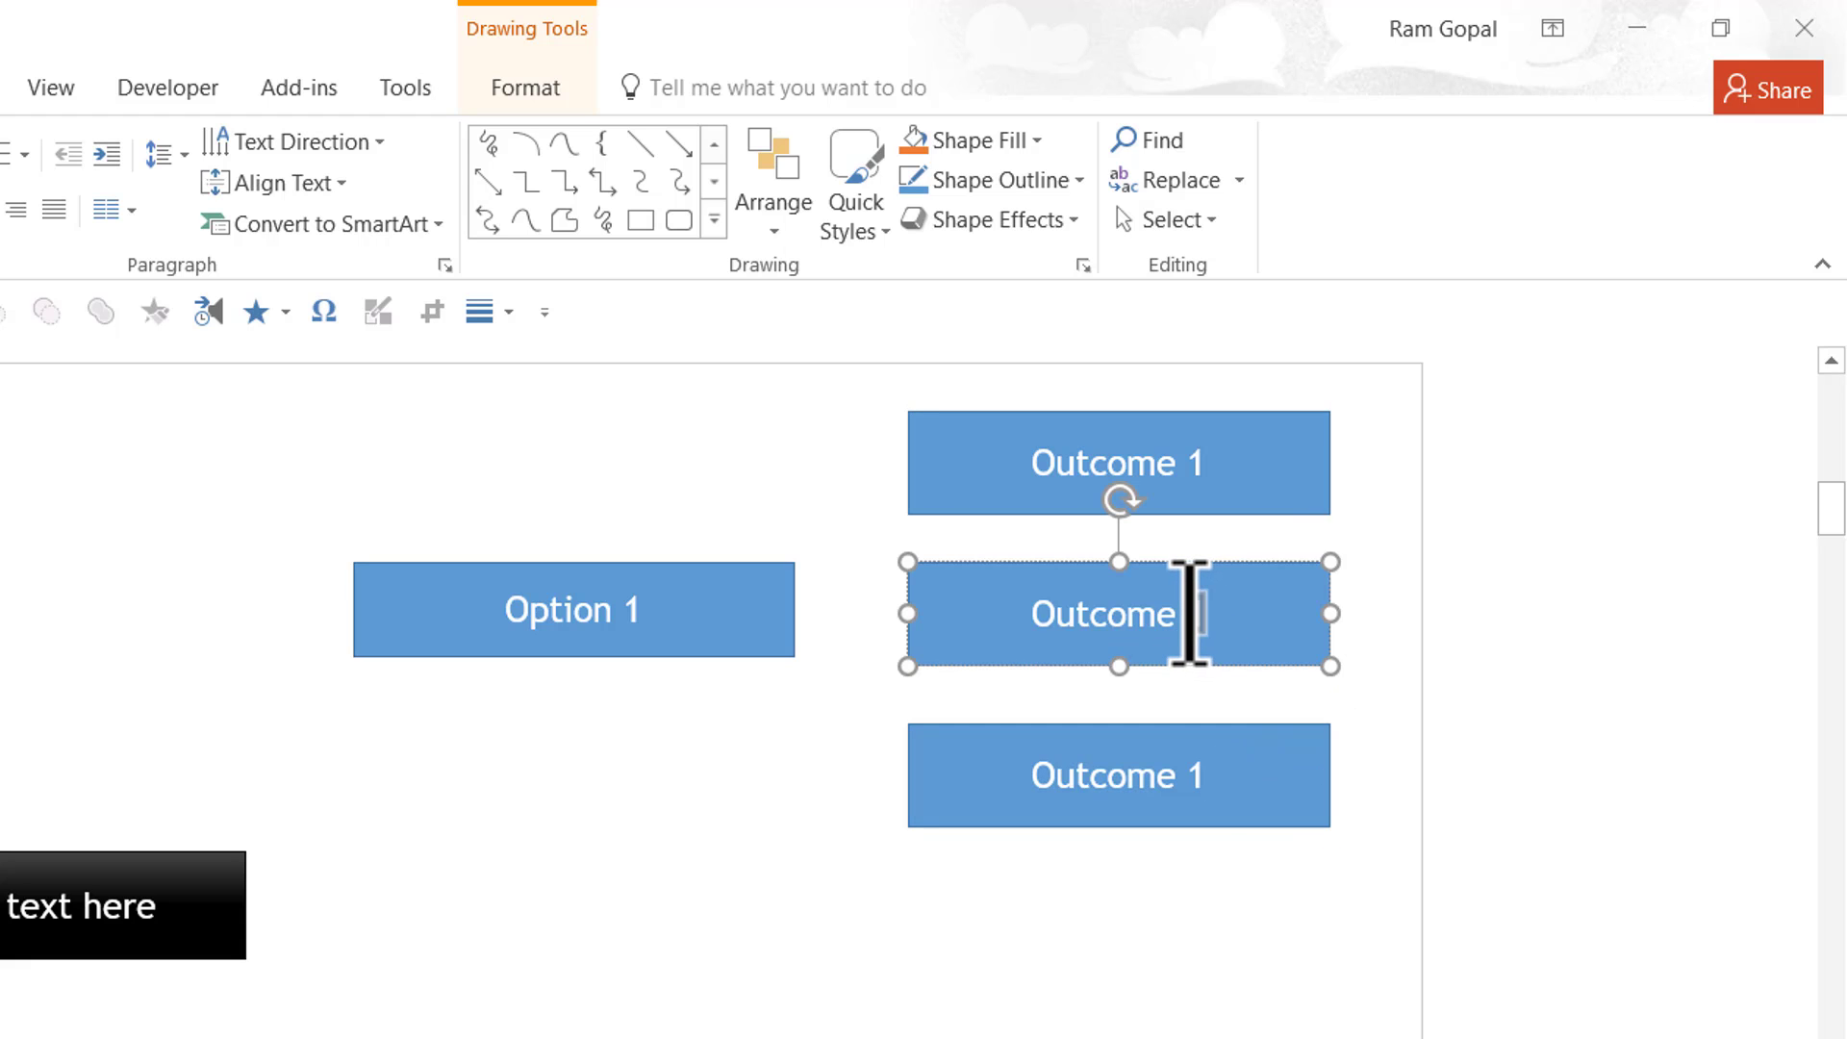
text(2)
double_click(1192, 775)
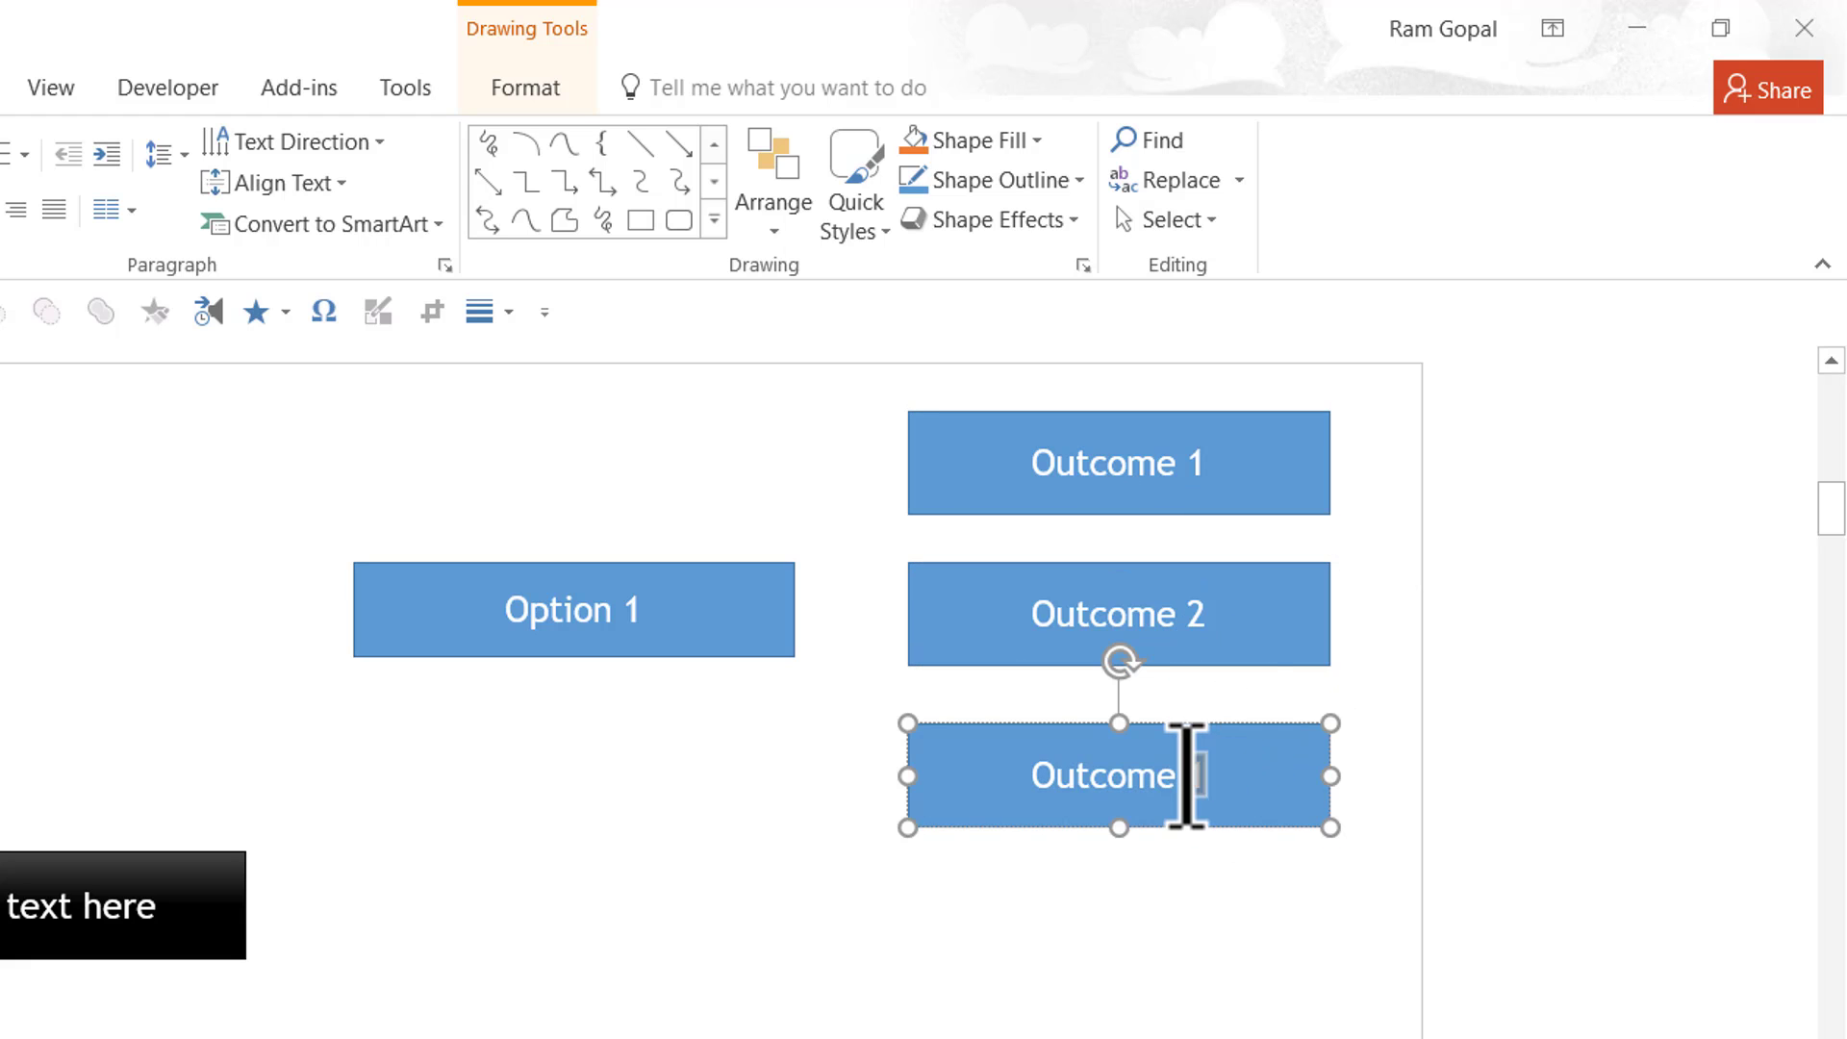
text(3)
Copy the three Outcome boxes down beside Option 2, aligned under the originals.
drag(1471, 984, 899, 322)
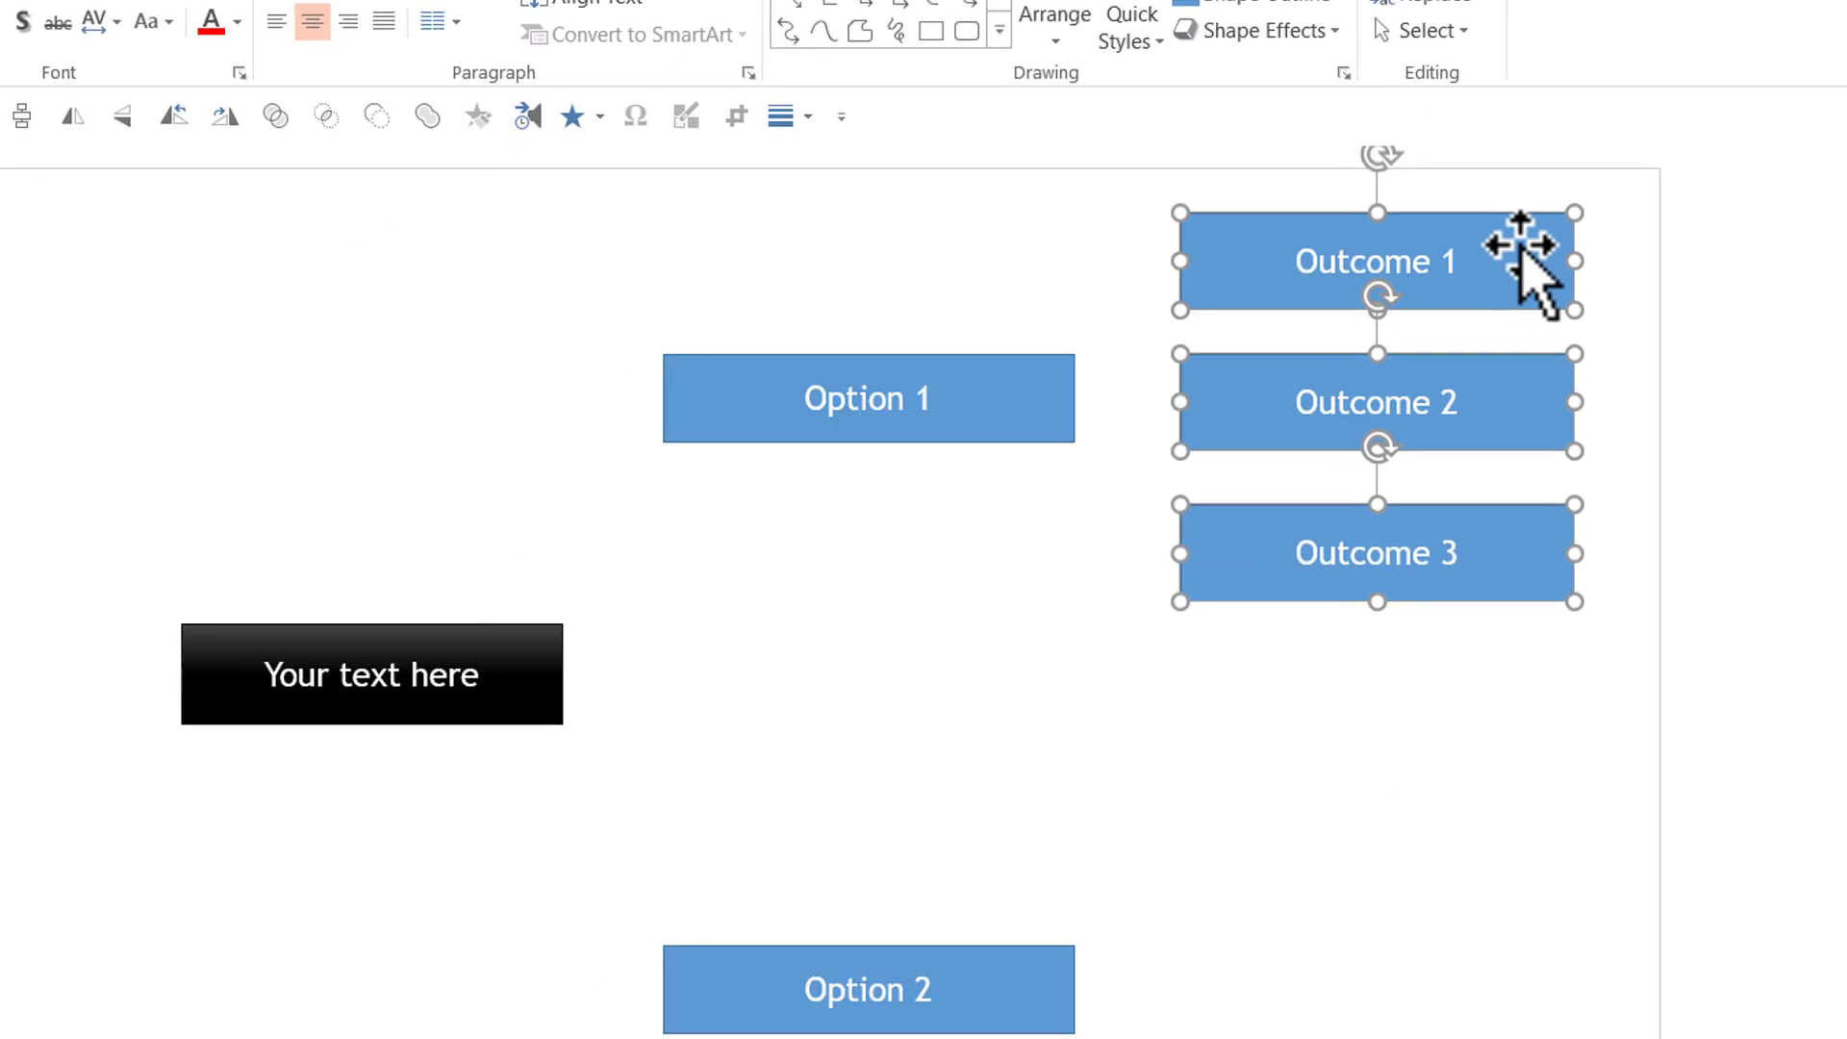
drag(1520, 248, 1510, 776)
drag(1660, 627, 1673, 622)
click(1577, 524)
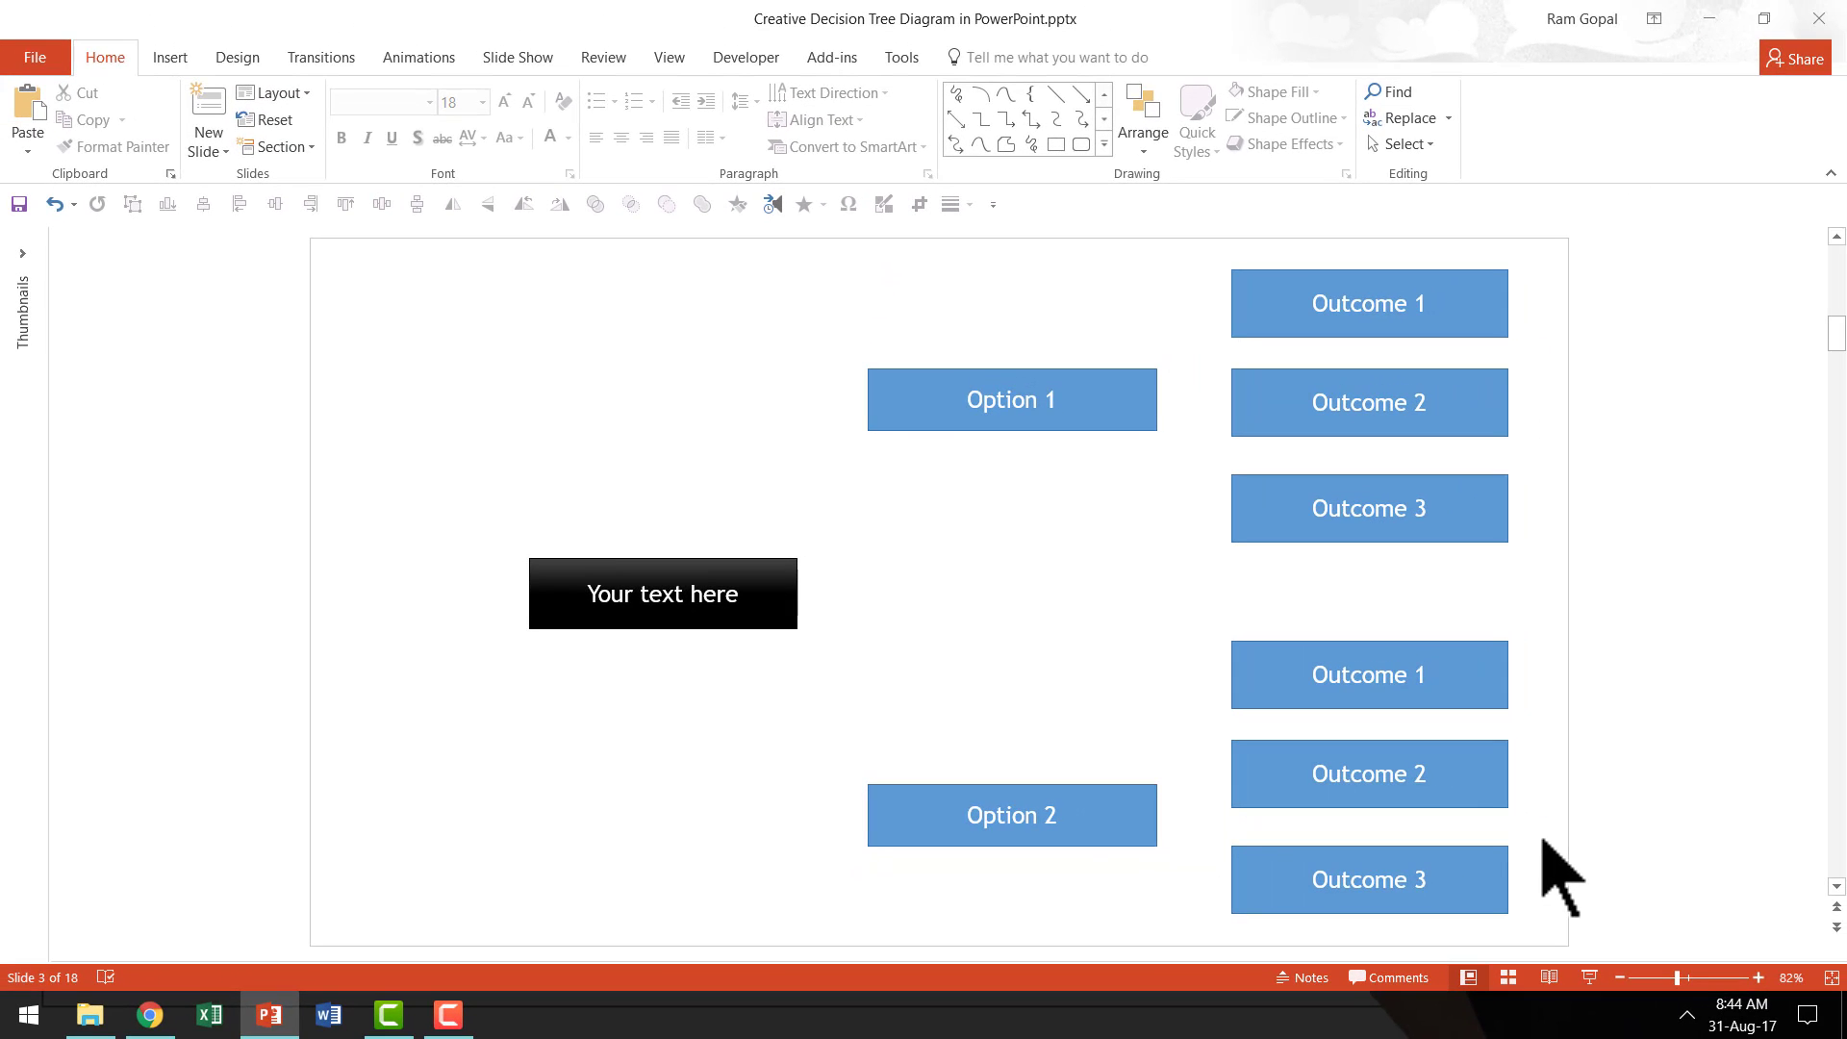
Lock drawing mode on the Elbow Connector shape so several connectors can be drawn.
click(1105, 144)
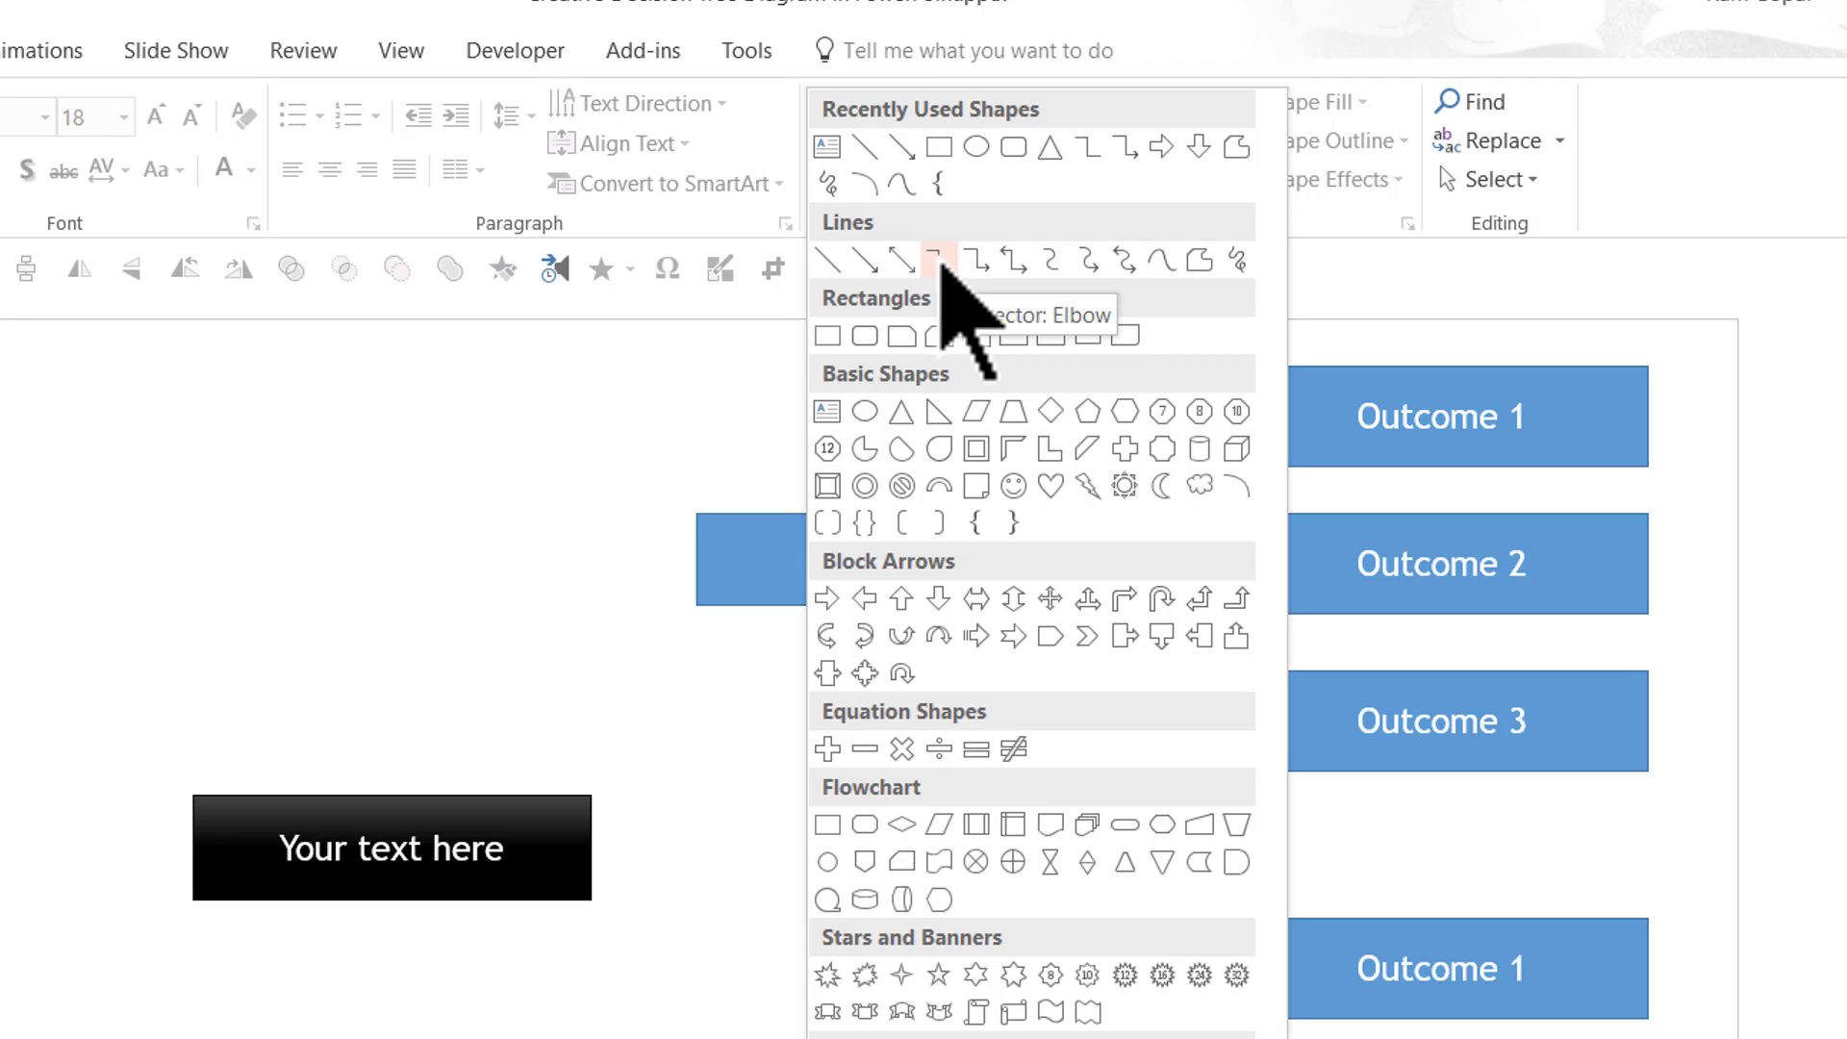
right_click(943, 263)
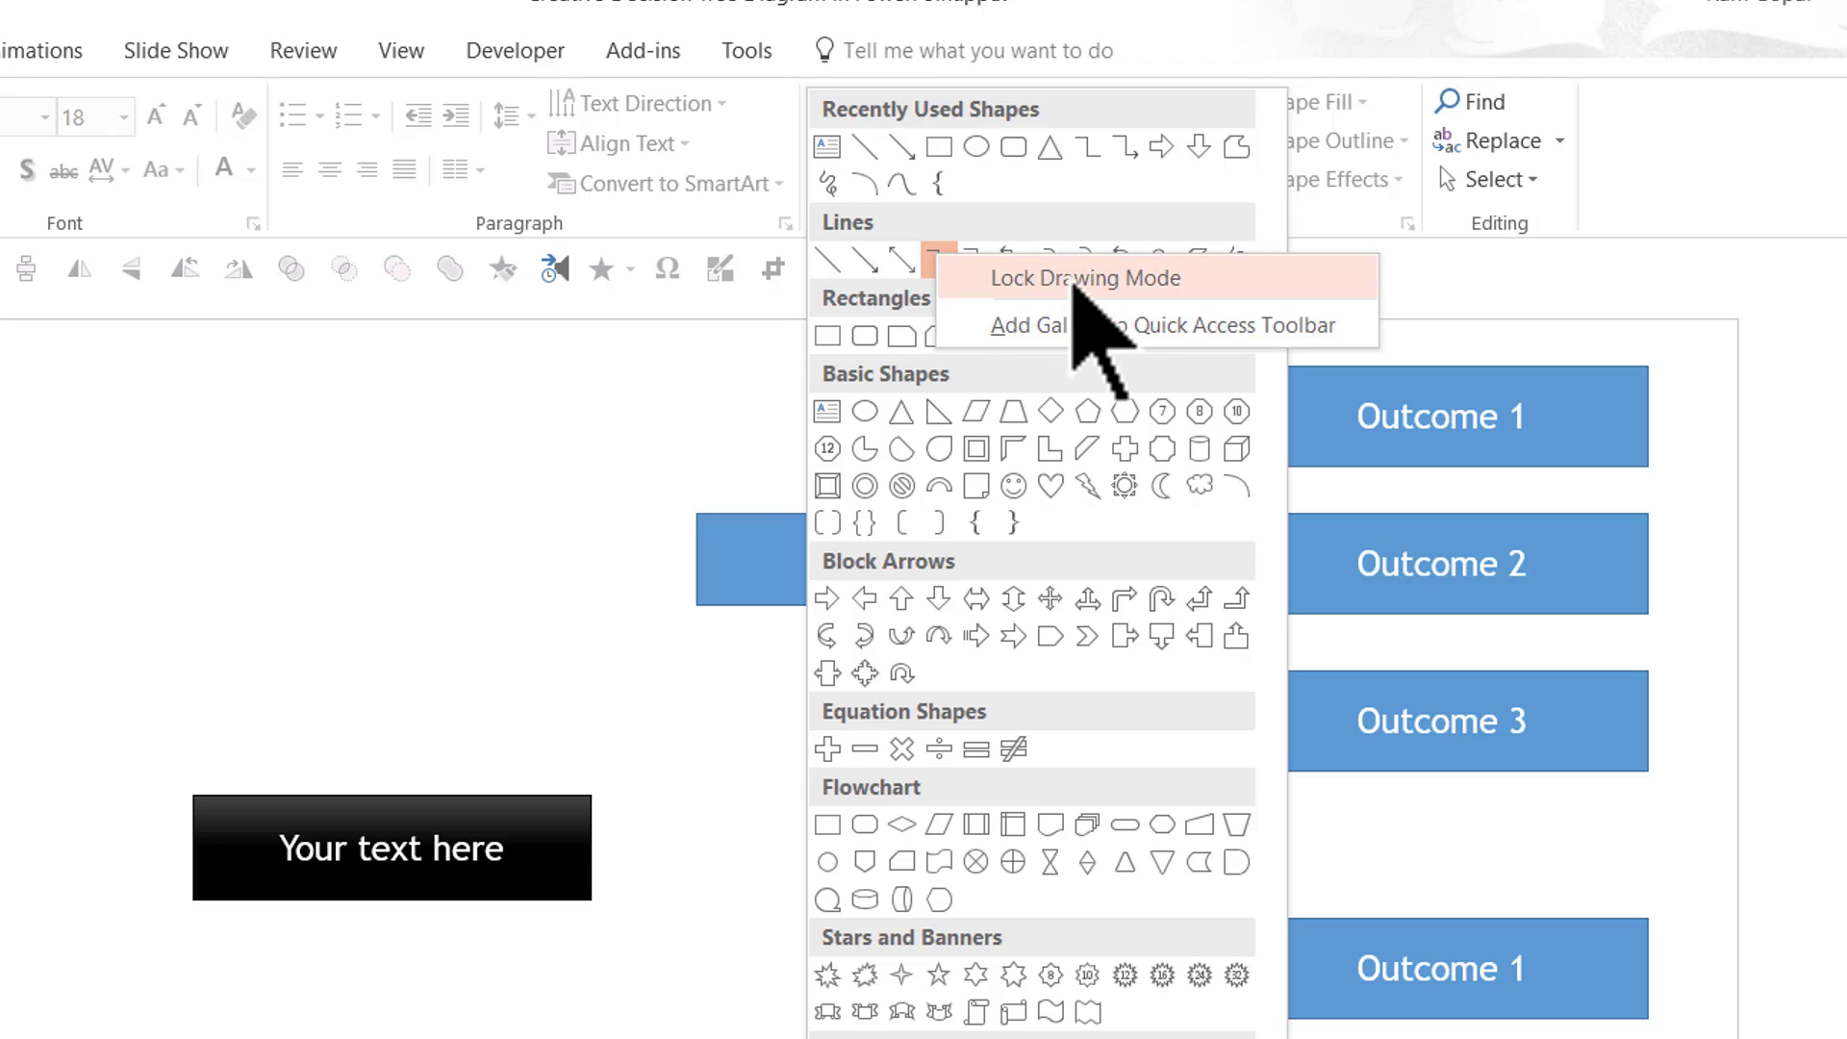
click(1074, 279)
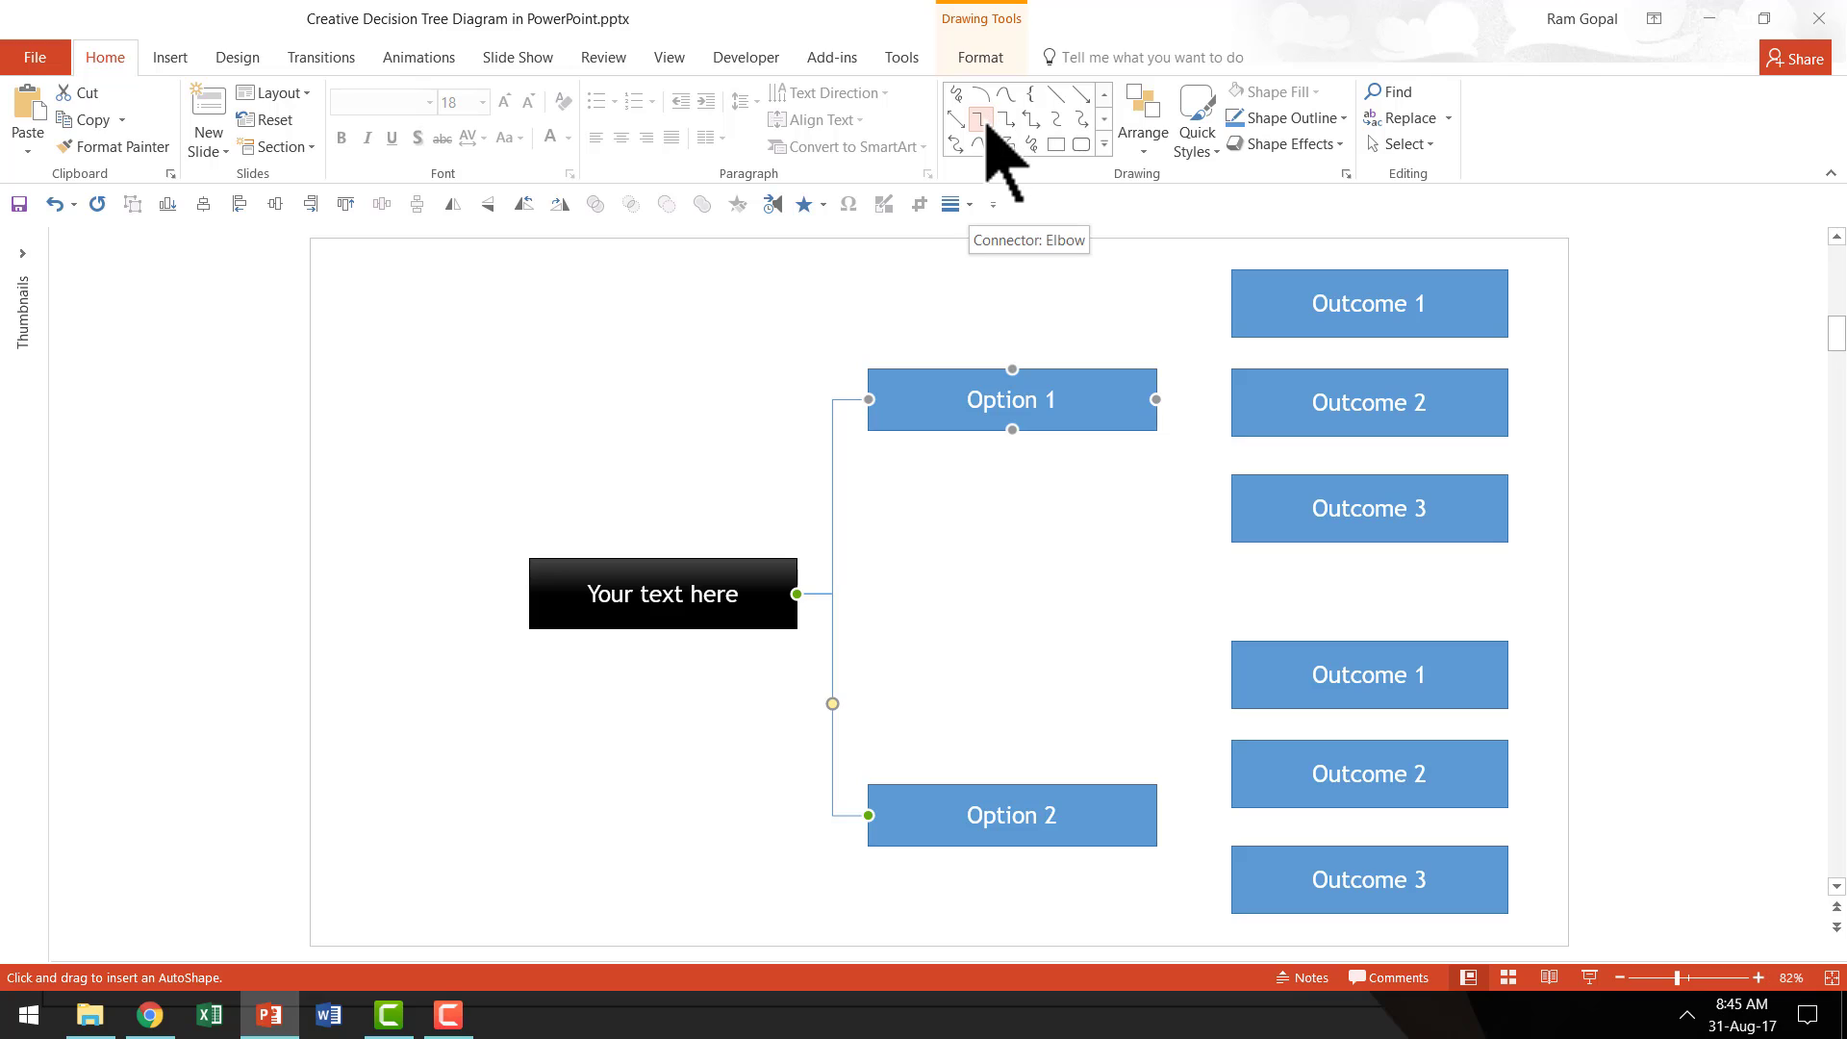
Draw elbow connectors from Option 1 to Outcome 1, Outcome 2 and Outcome 3.
click(980, 118)
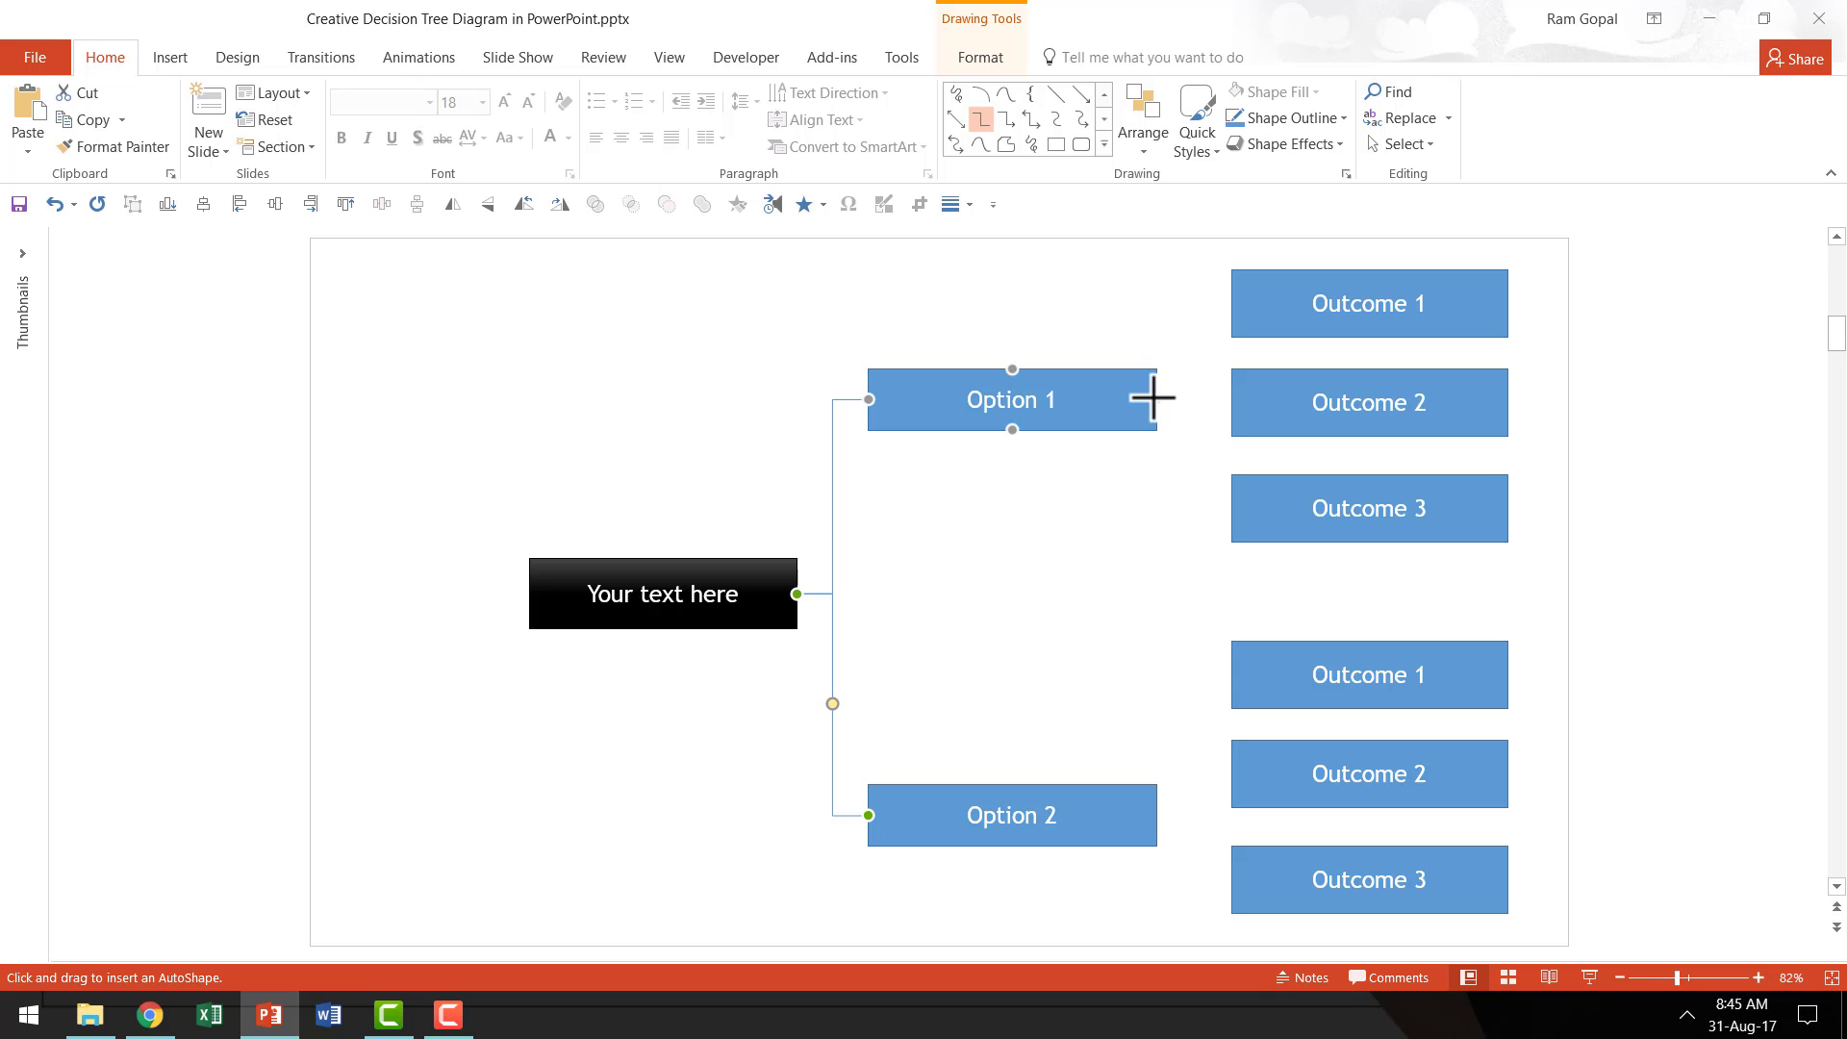
drag(1157, 399, 1216, 303)
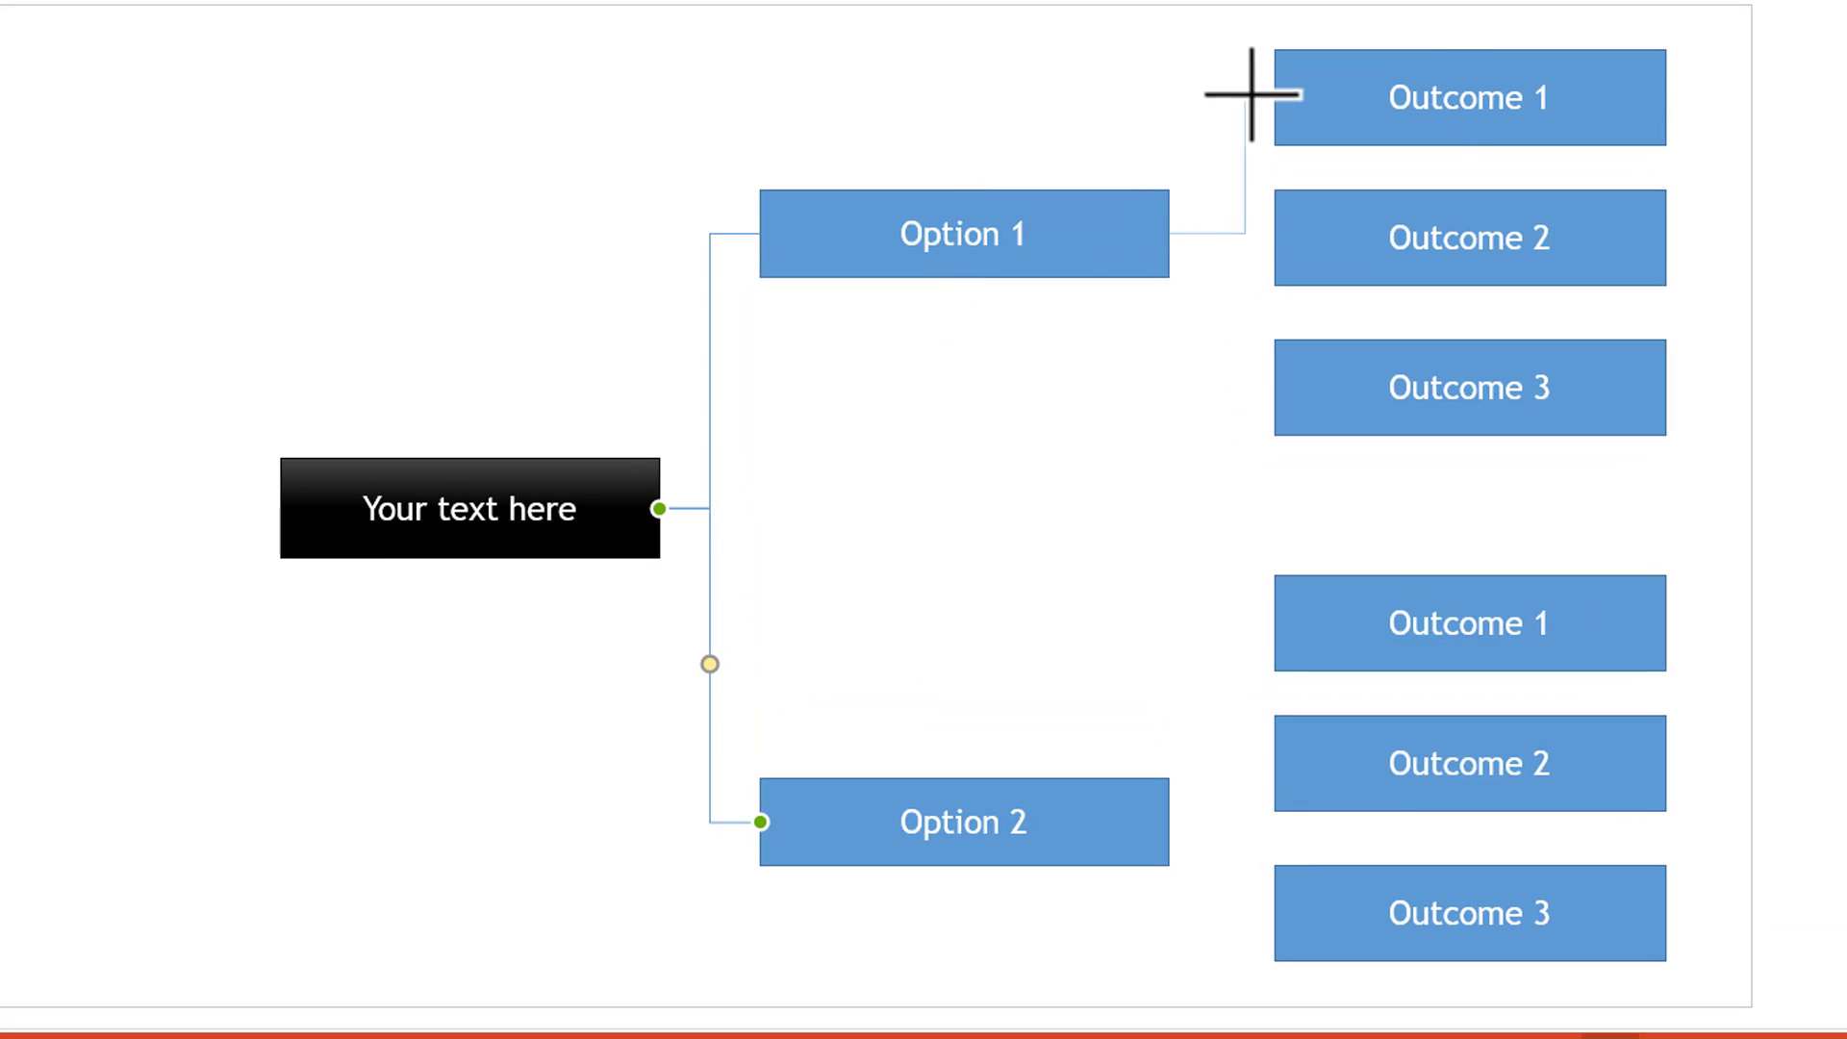
drag(1251, 93, 1276, 97)
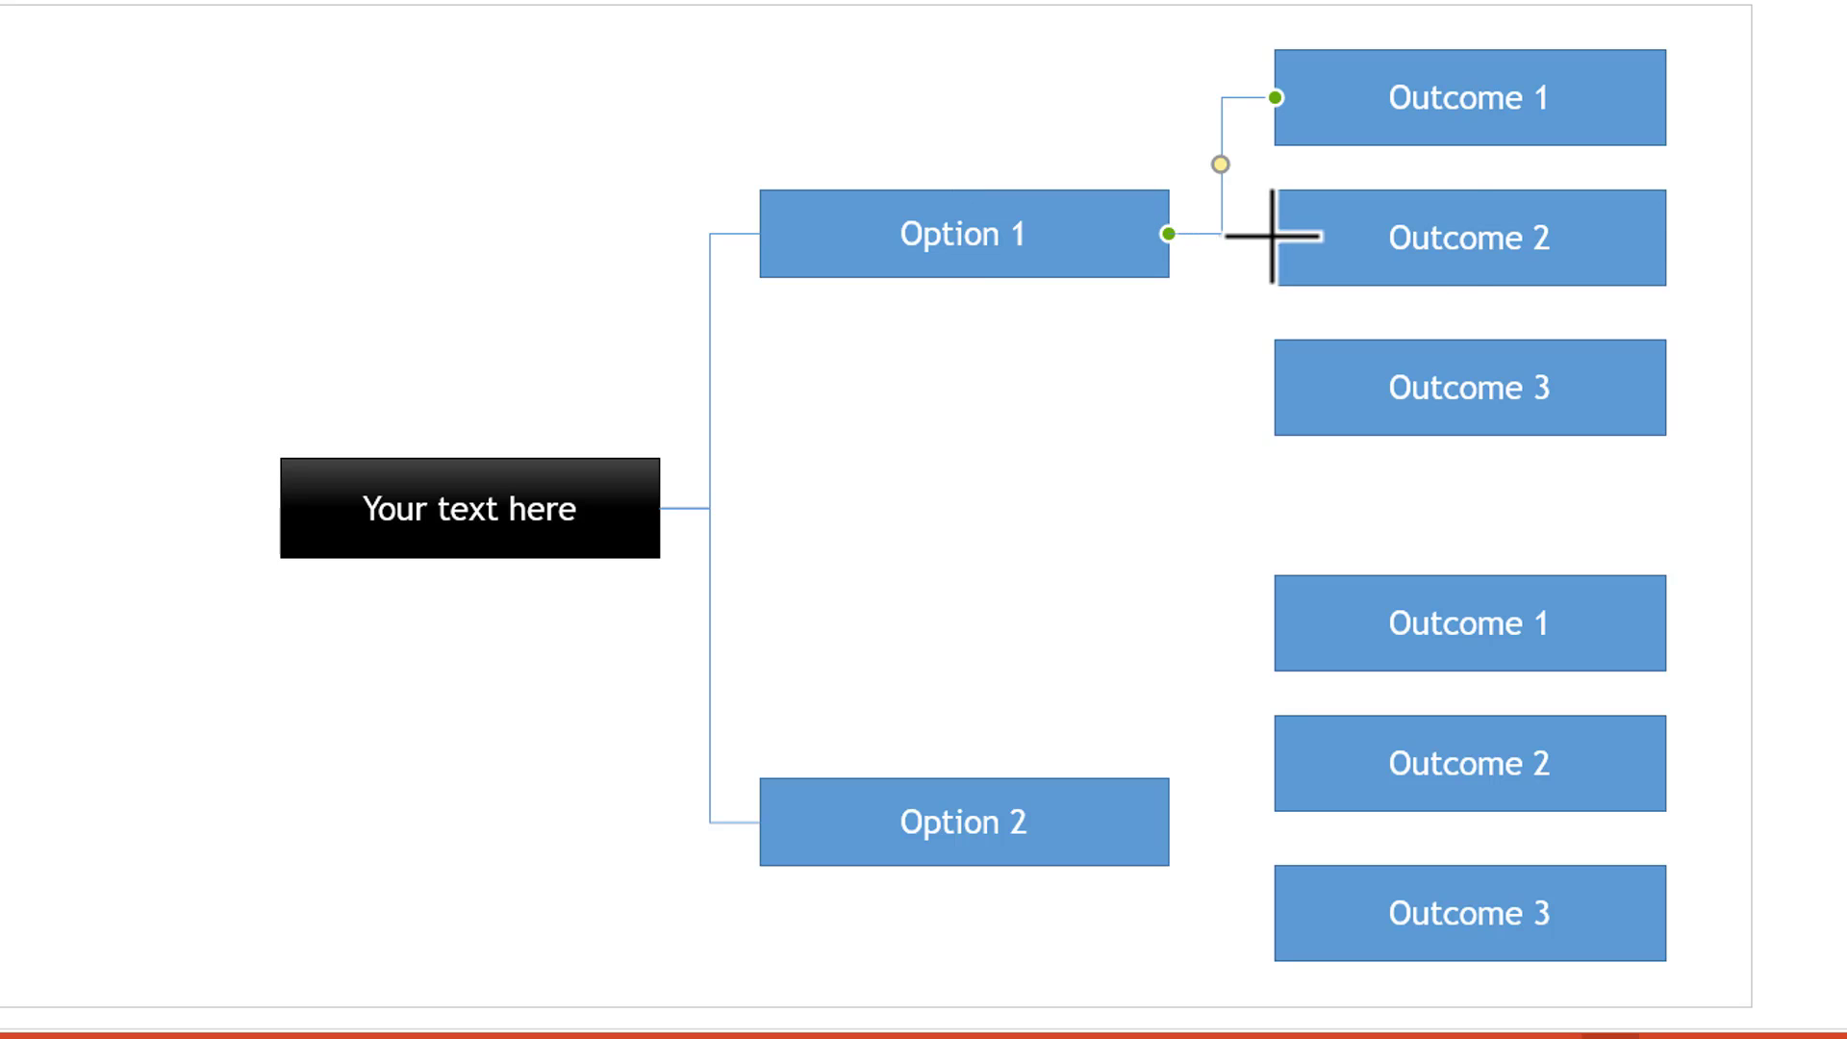
drag(1274, 235, 1160, 235)
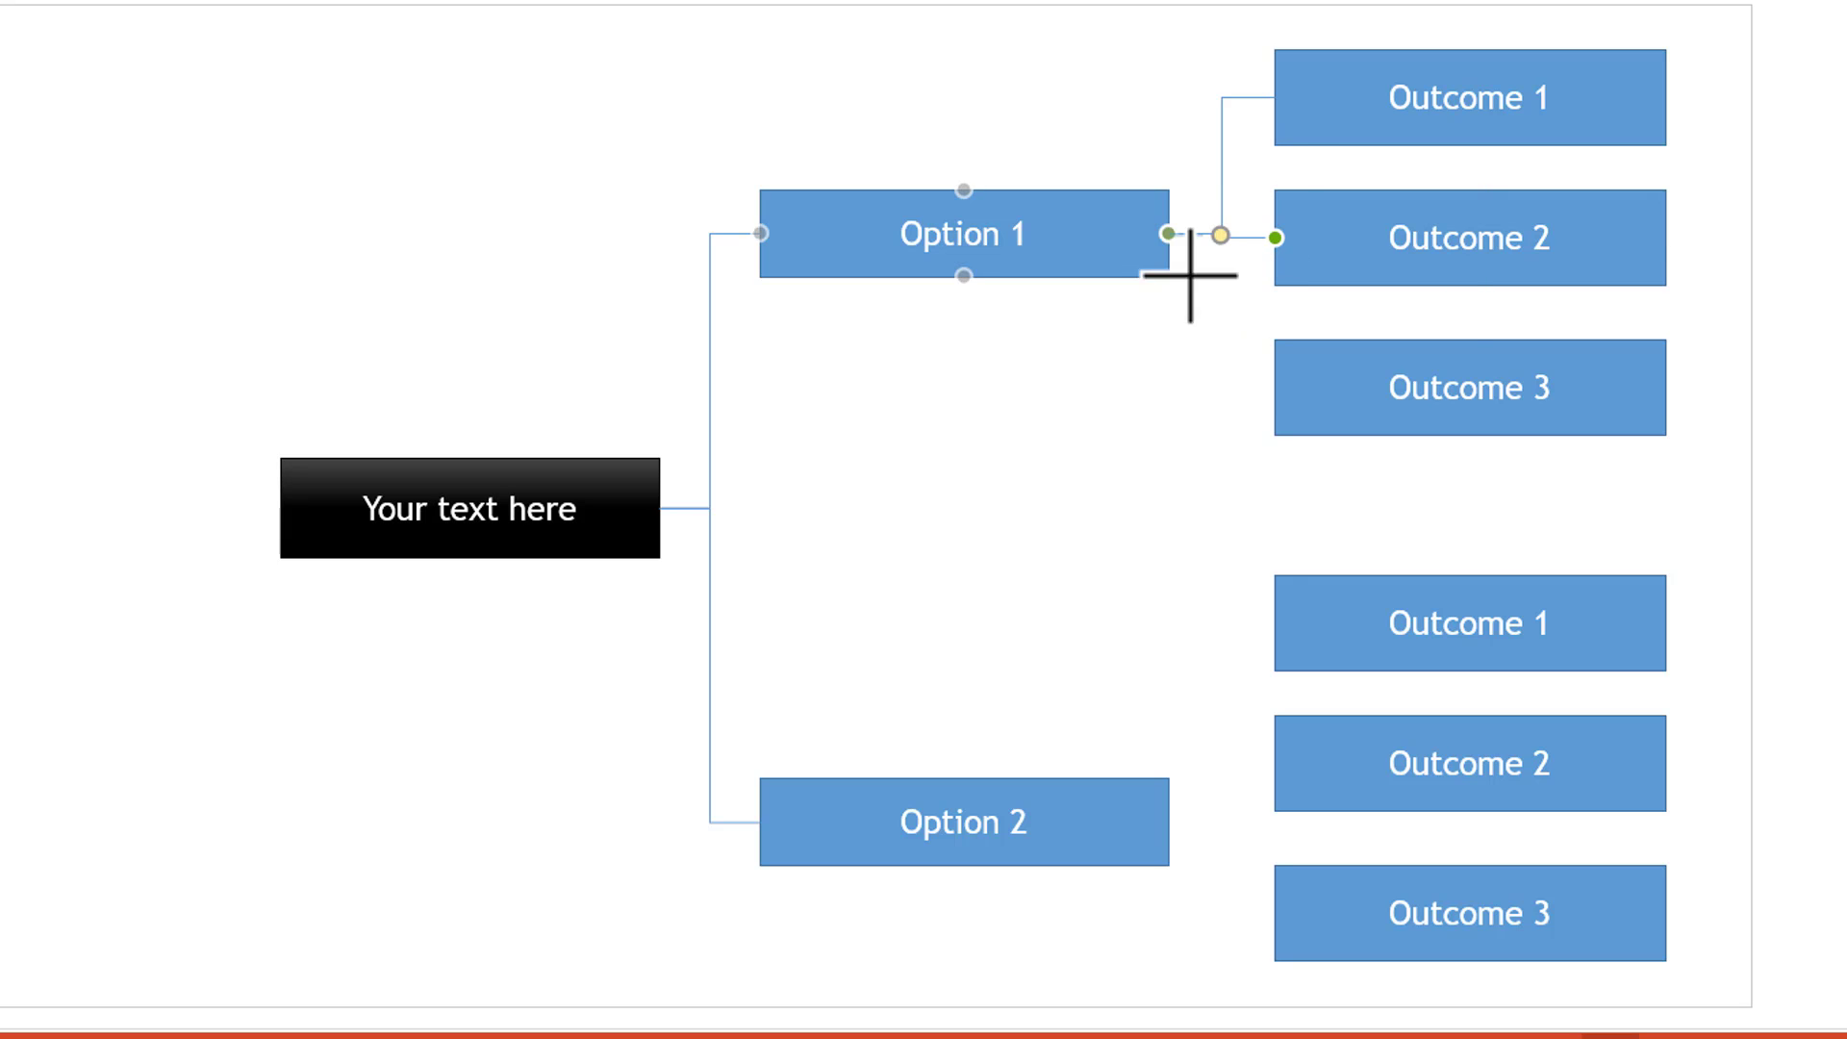
drag(1286, 388, 1168, 234)
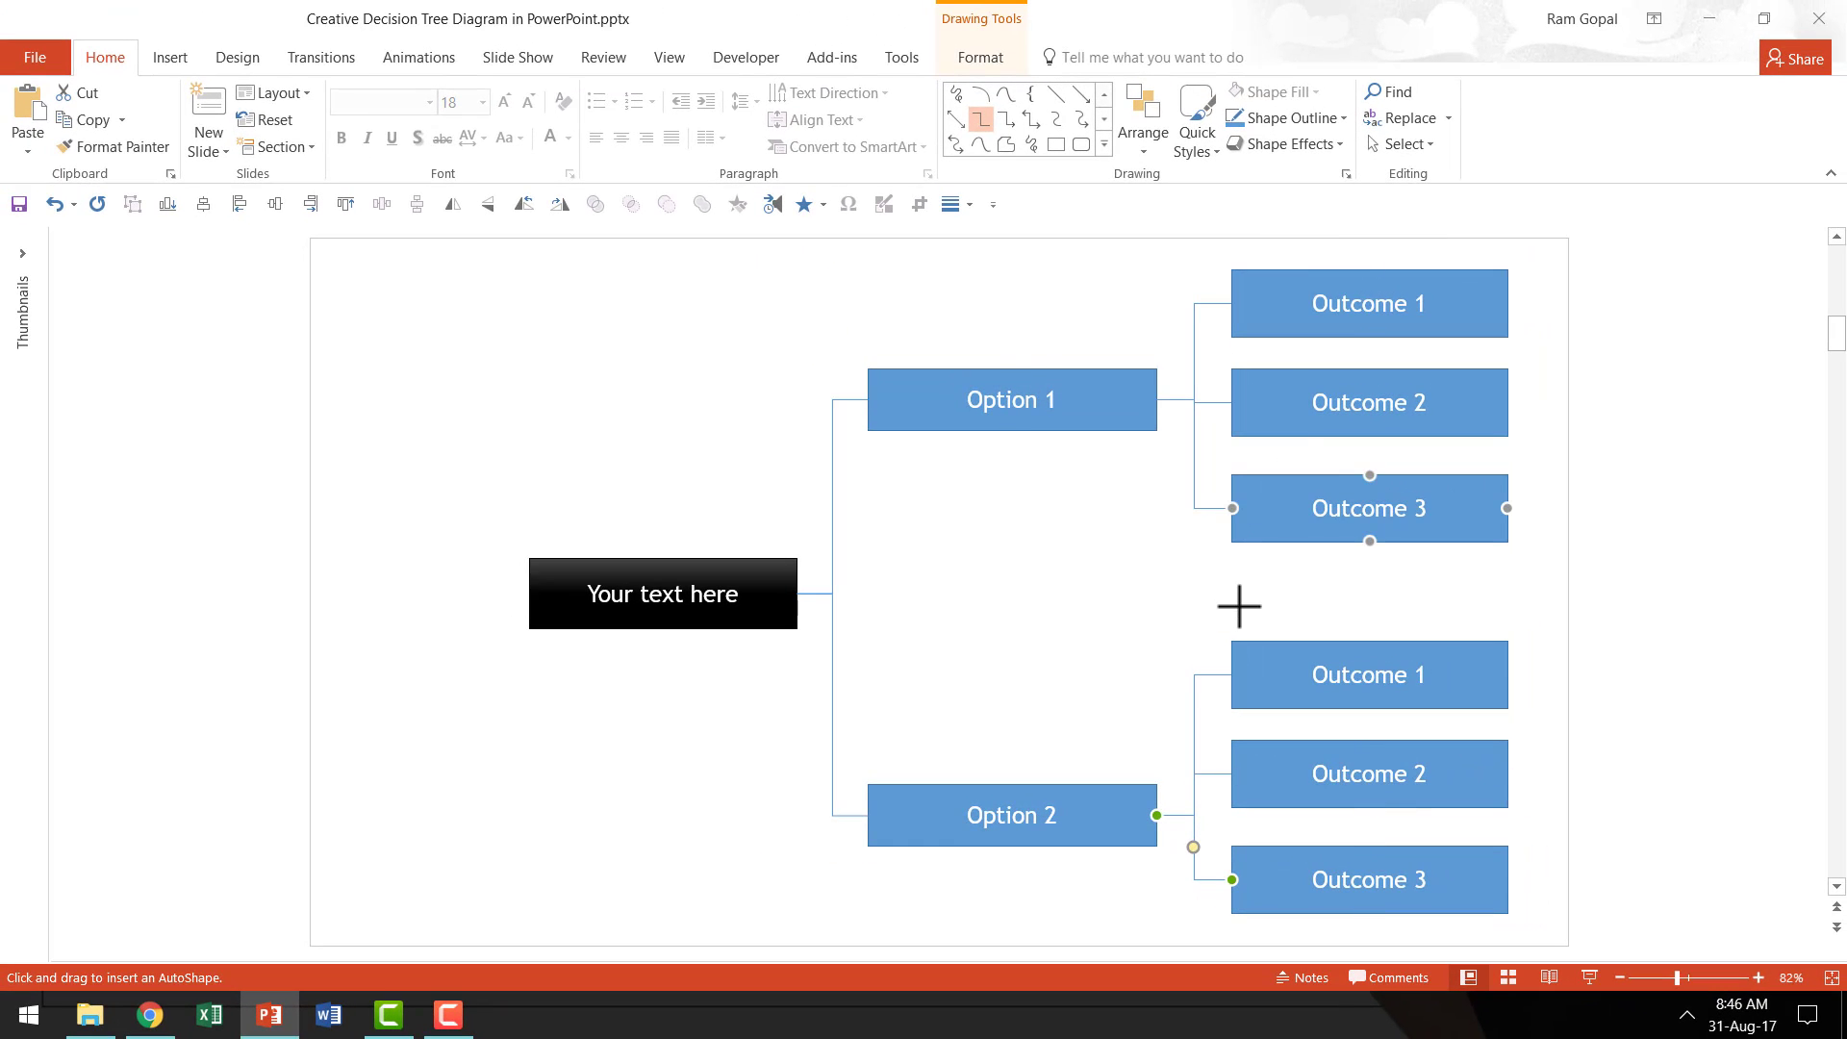
click(986, 127)
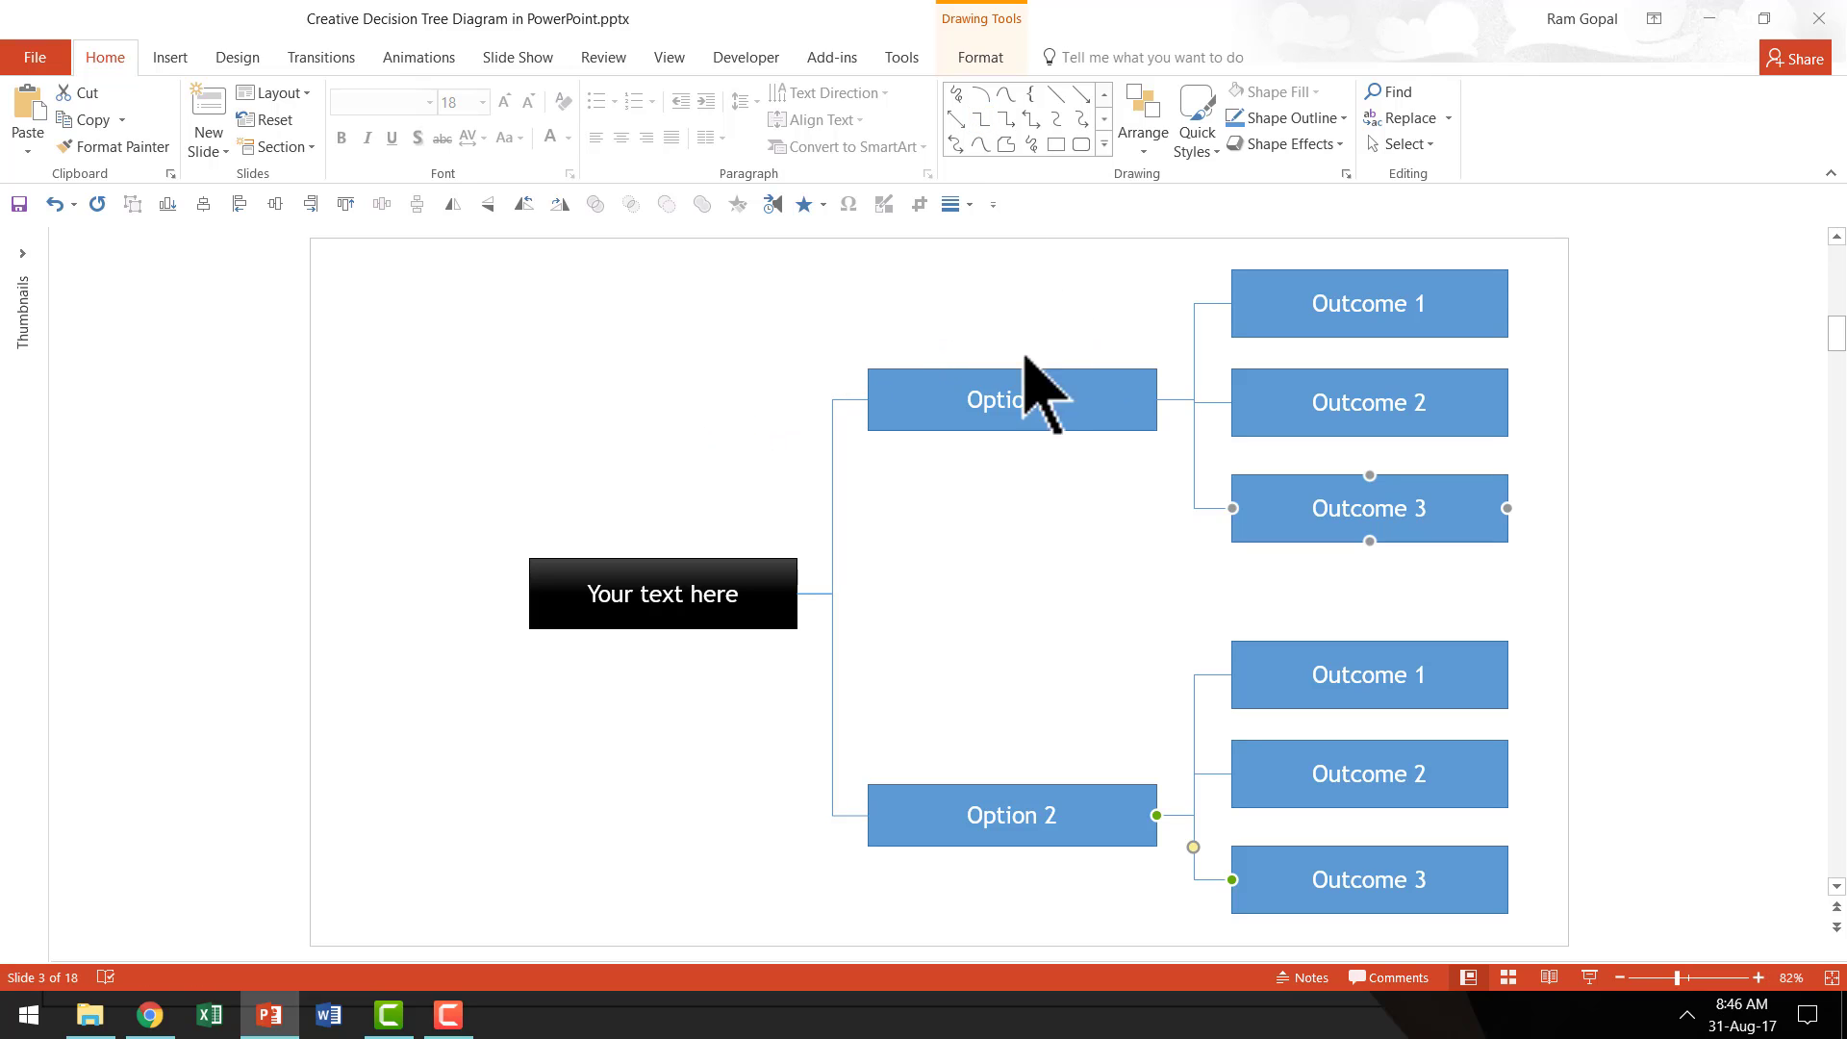
click(1655, 628)
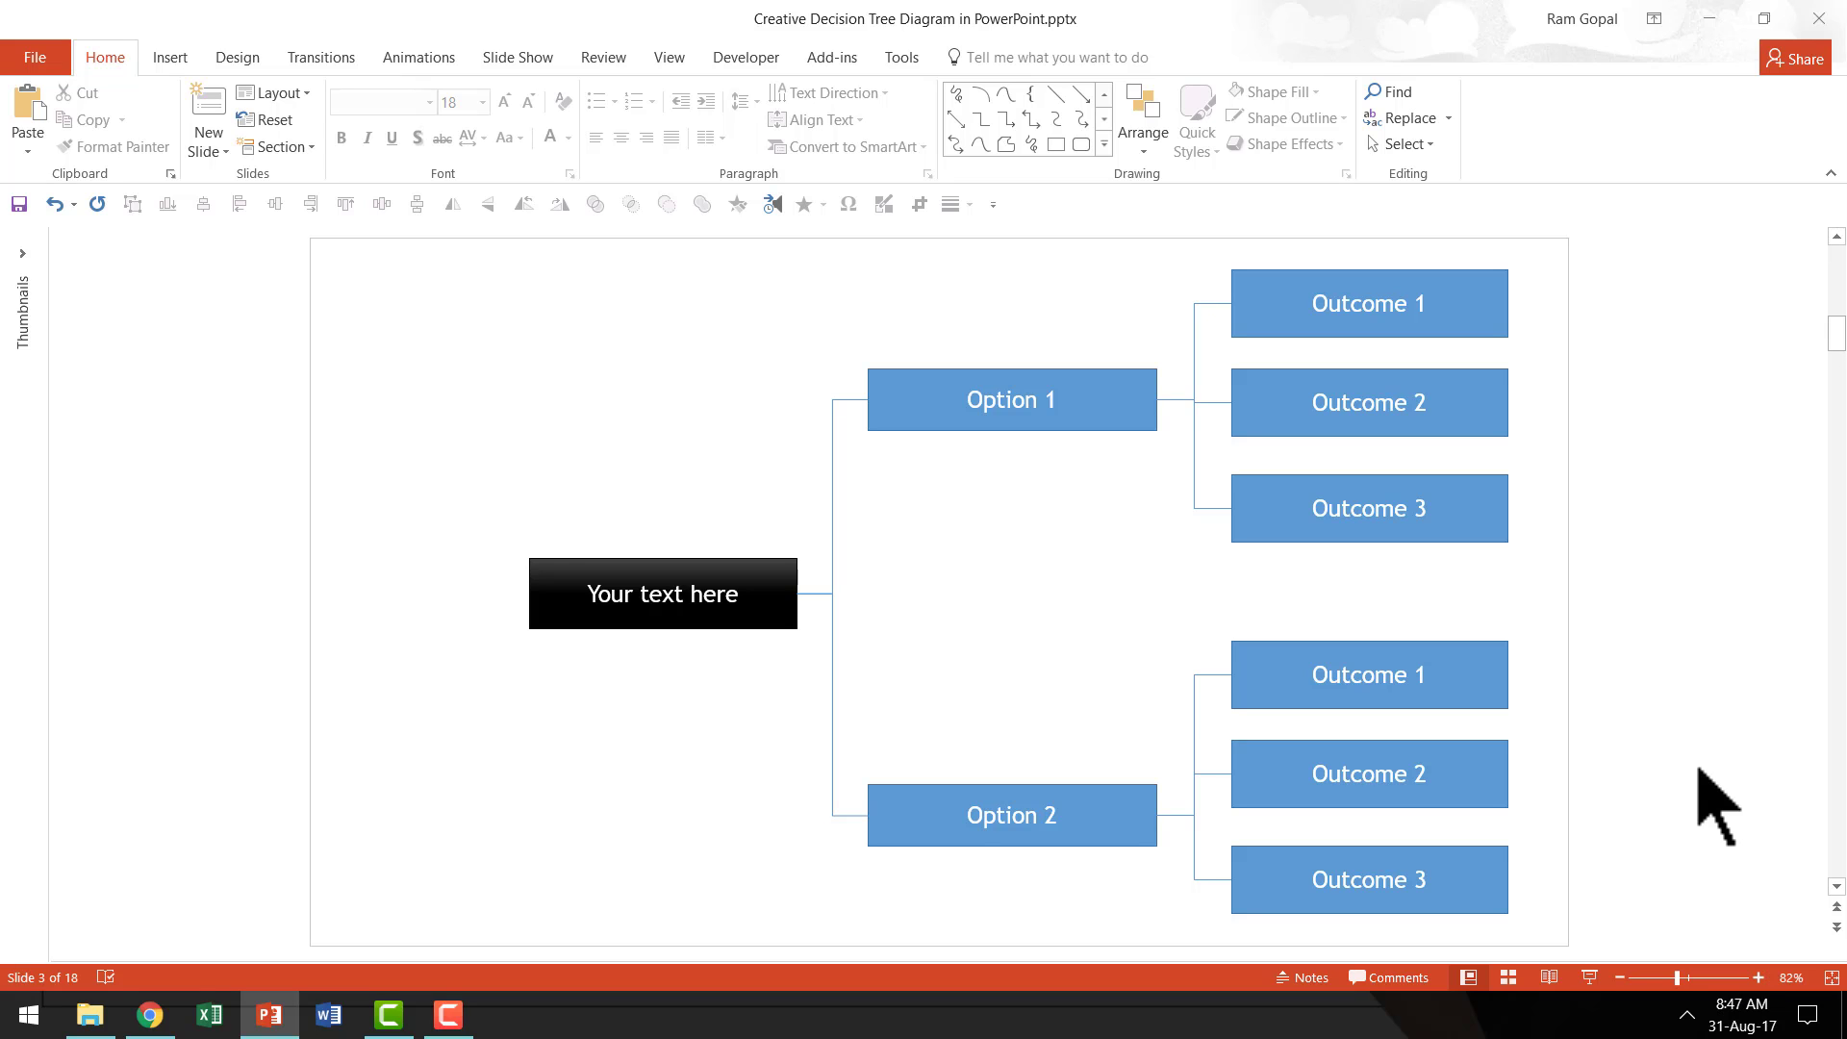
Page through the sample slides to slide 9 and copy its top branch with both text boxes.
scroll(1717, 803, down, 1)
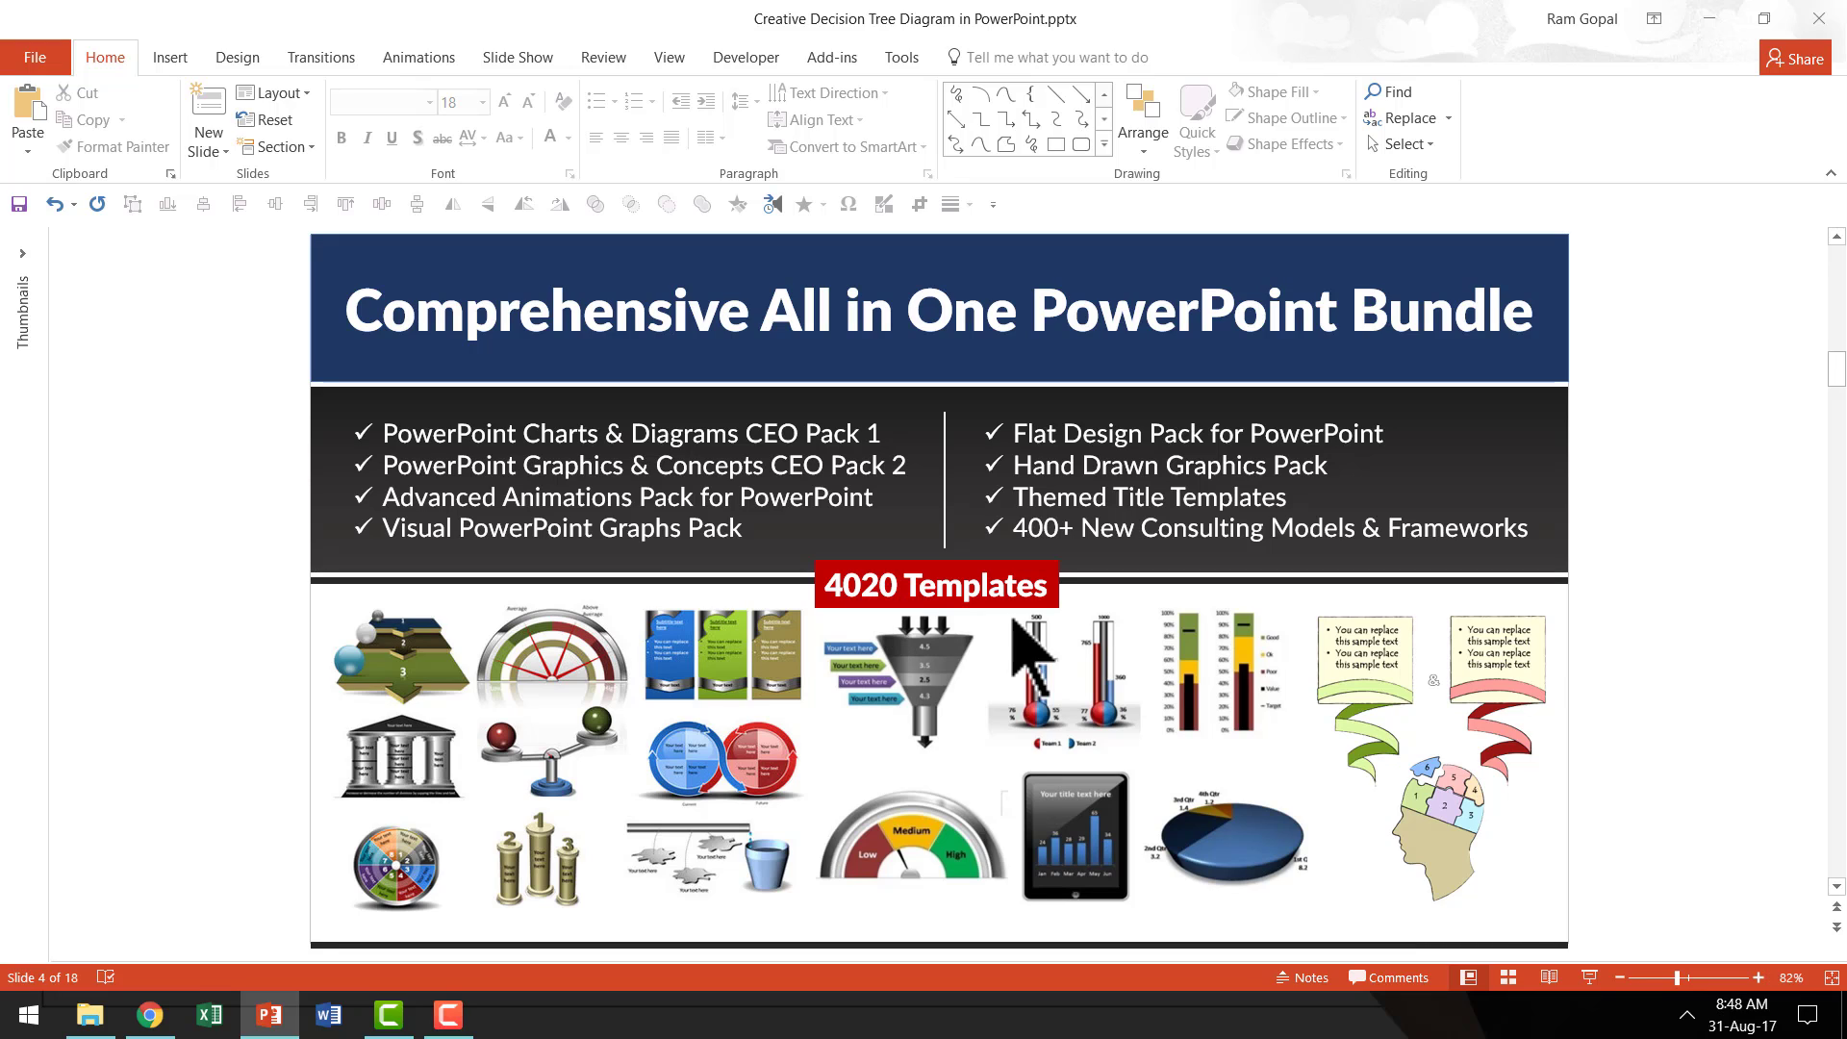
scroll(1013, 620, down, 1)
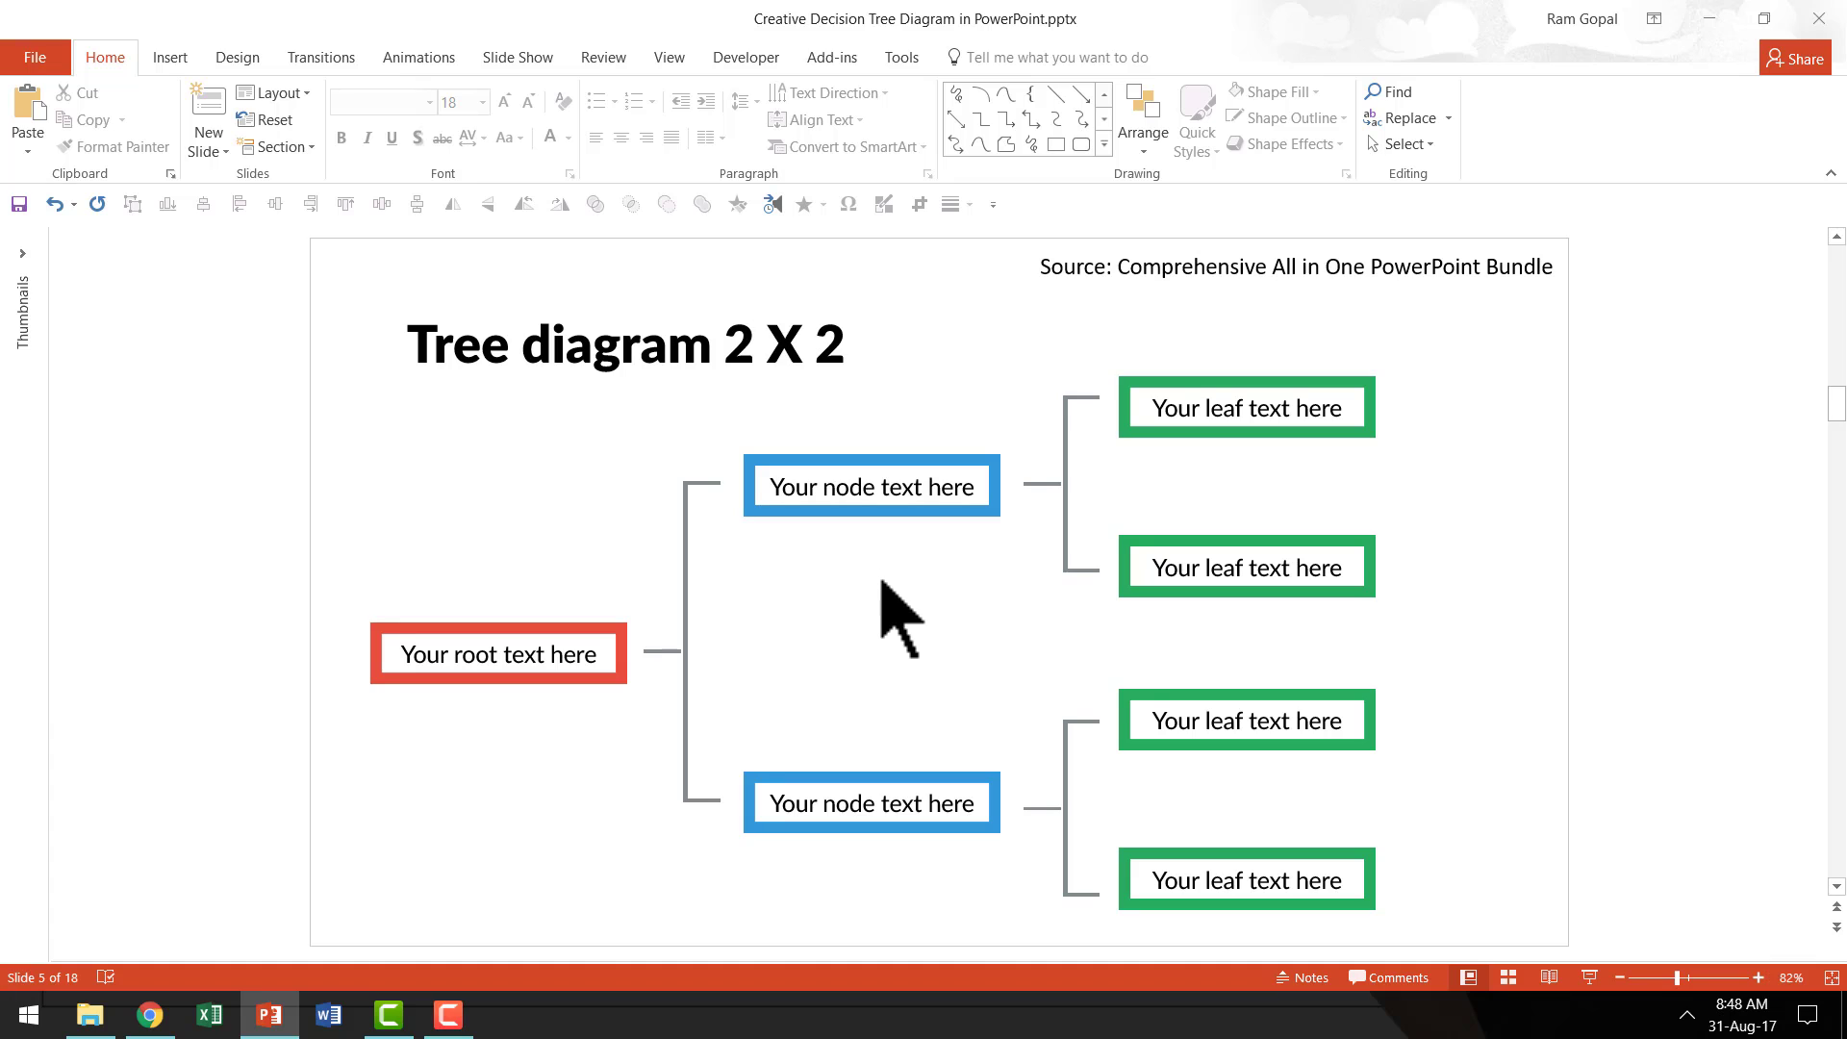
scroll(900, 618, down, 1)
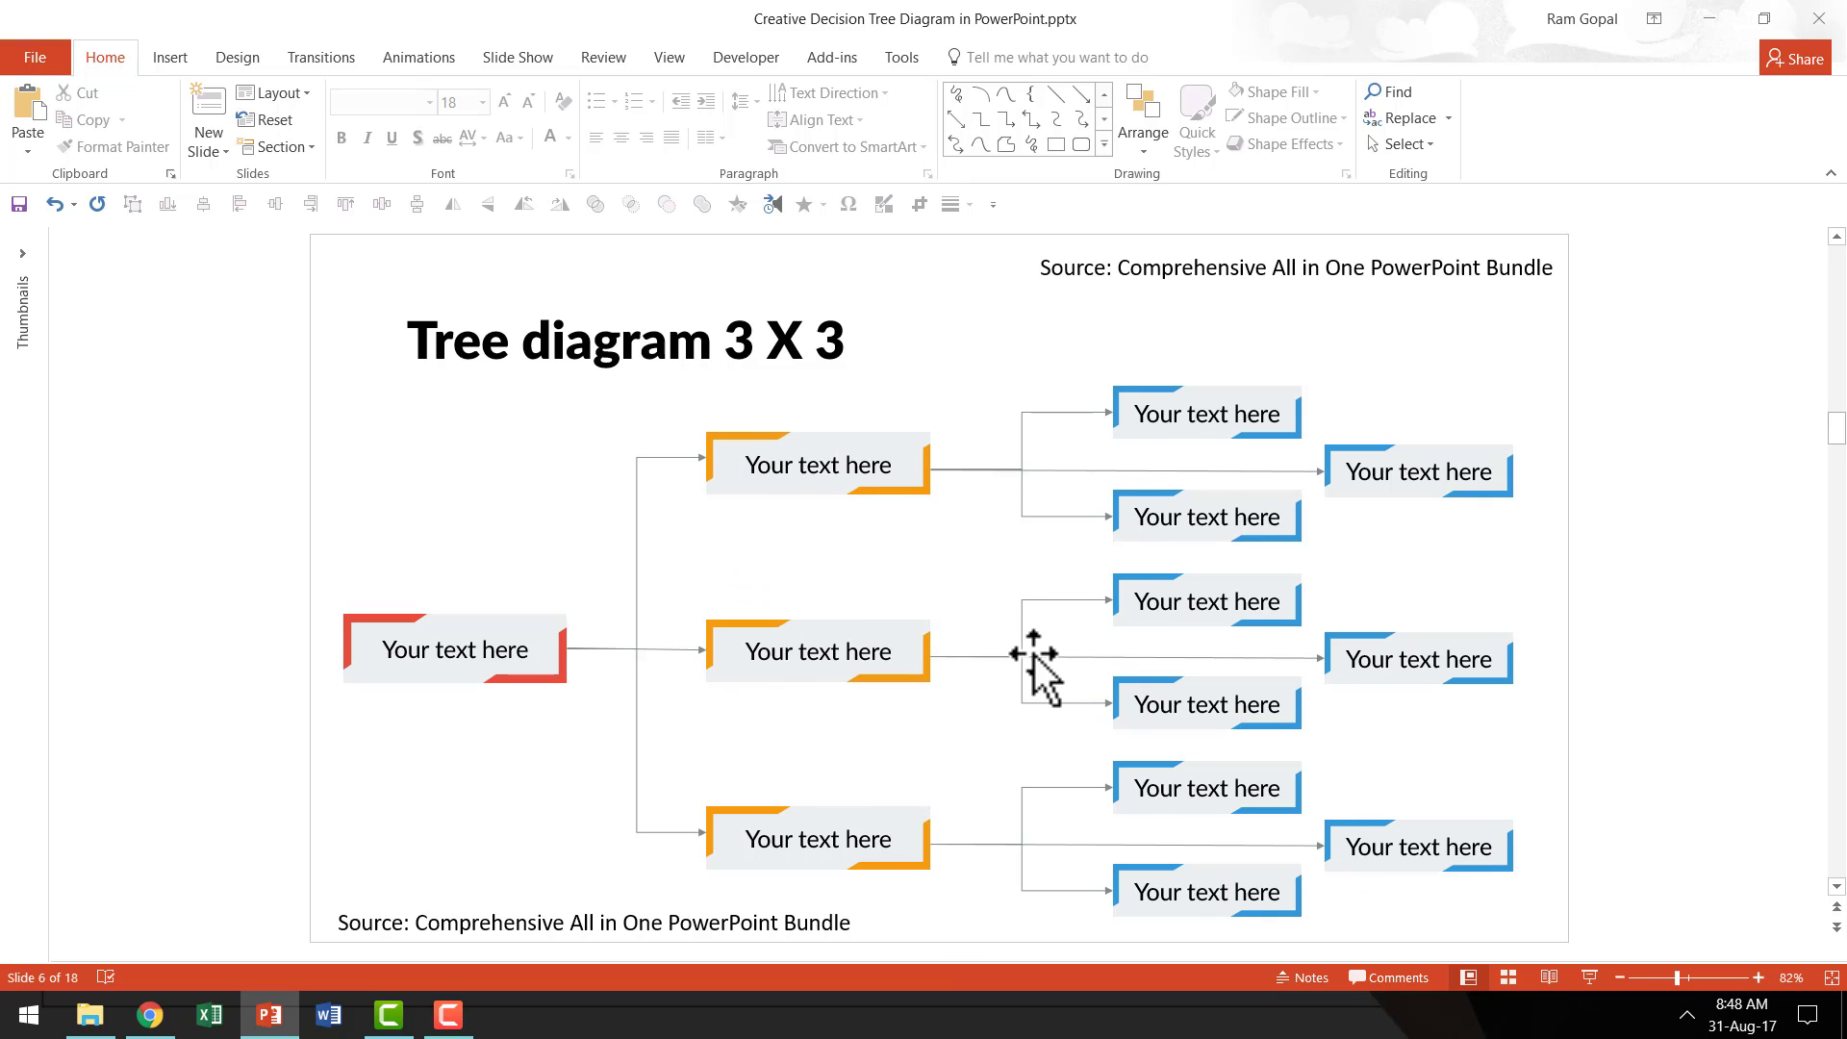
scroll(1039, 669, down, 1)
scroll(1034, 656, down, 2)
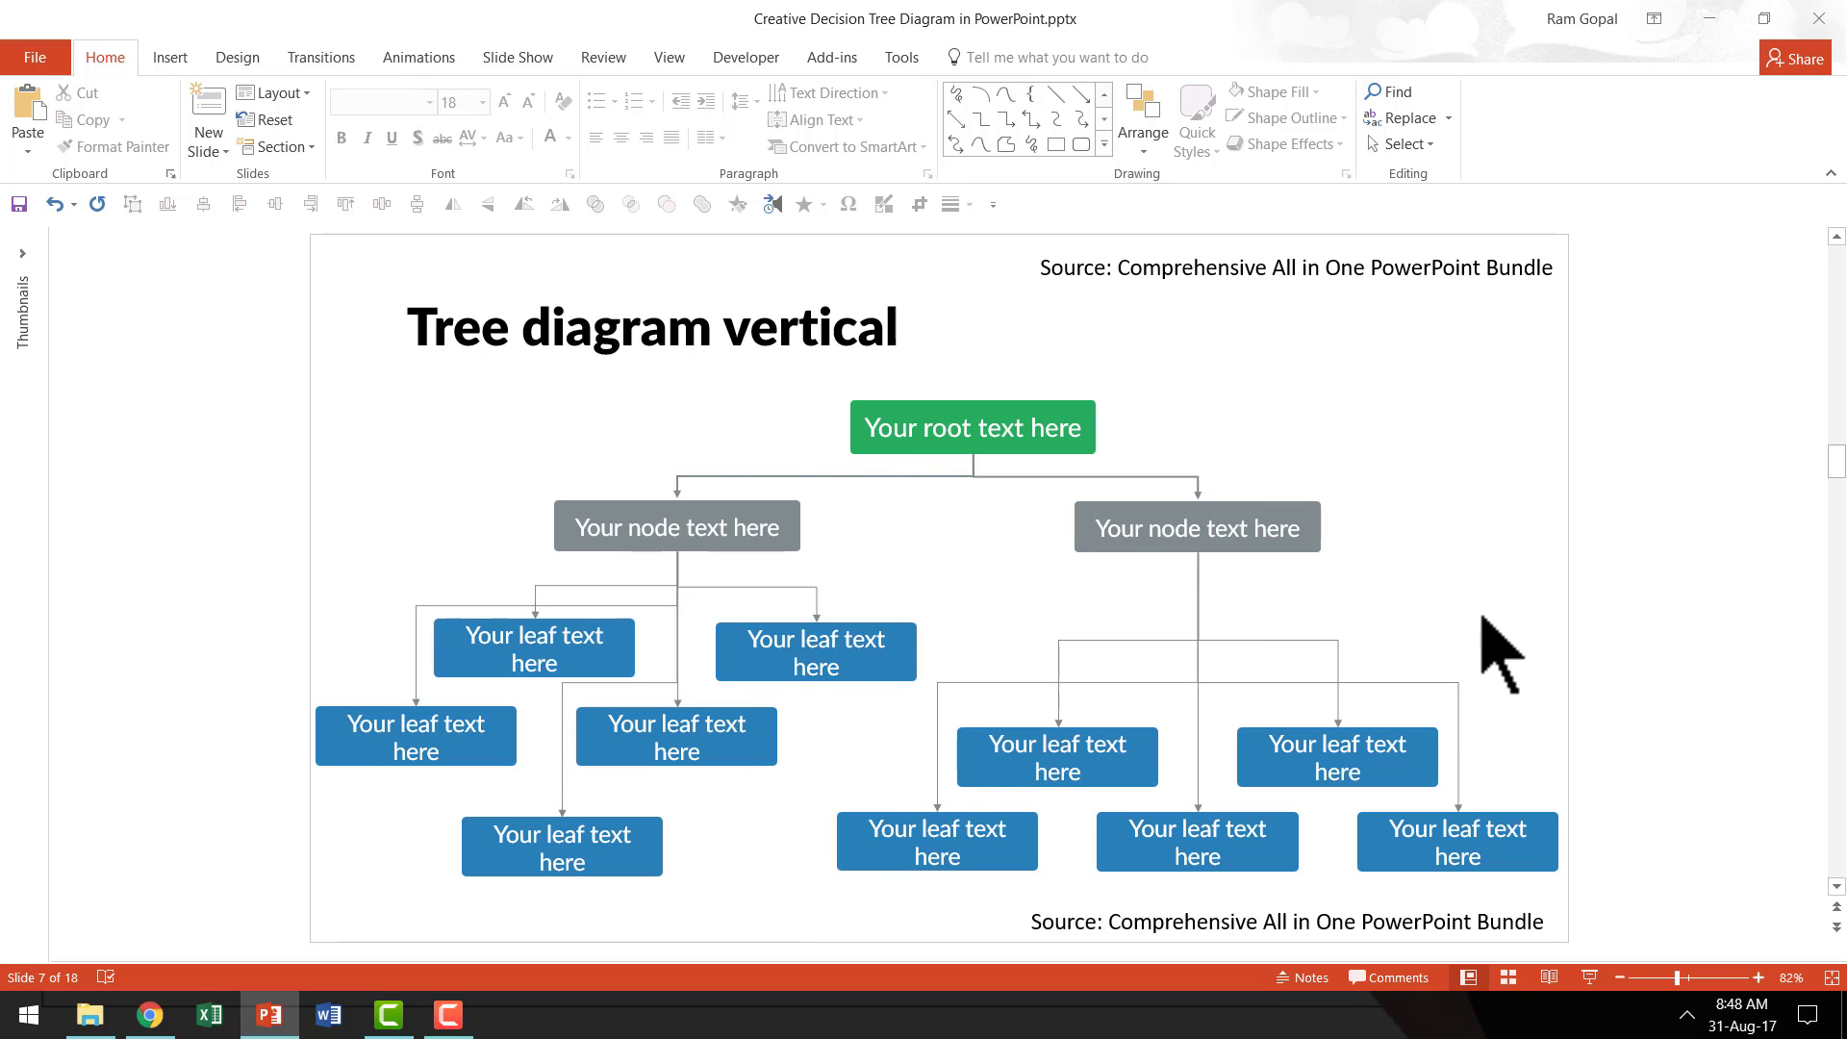
scroll(1501, 654, down, 2)
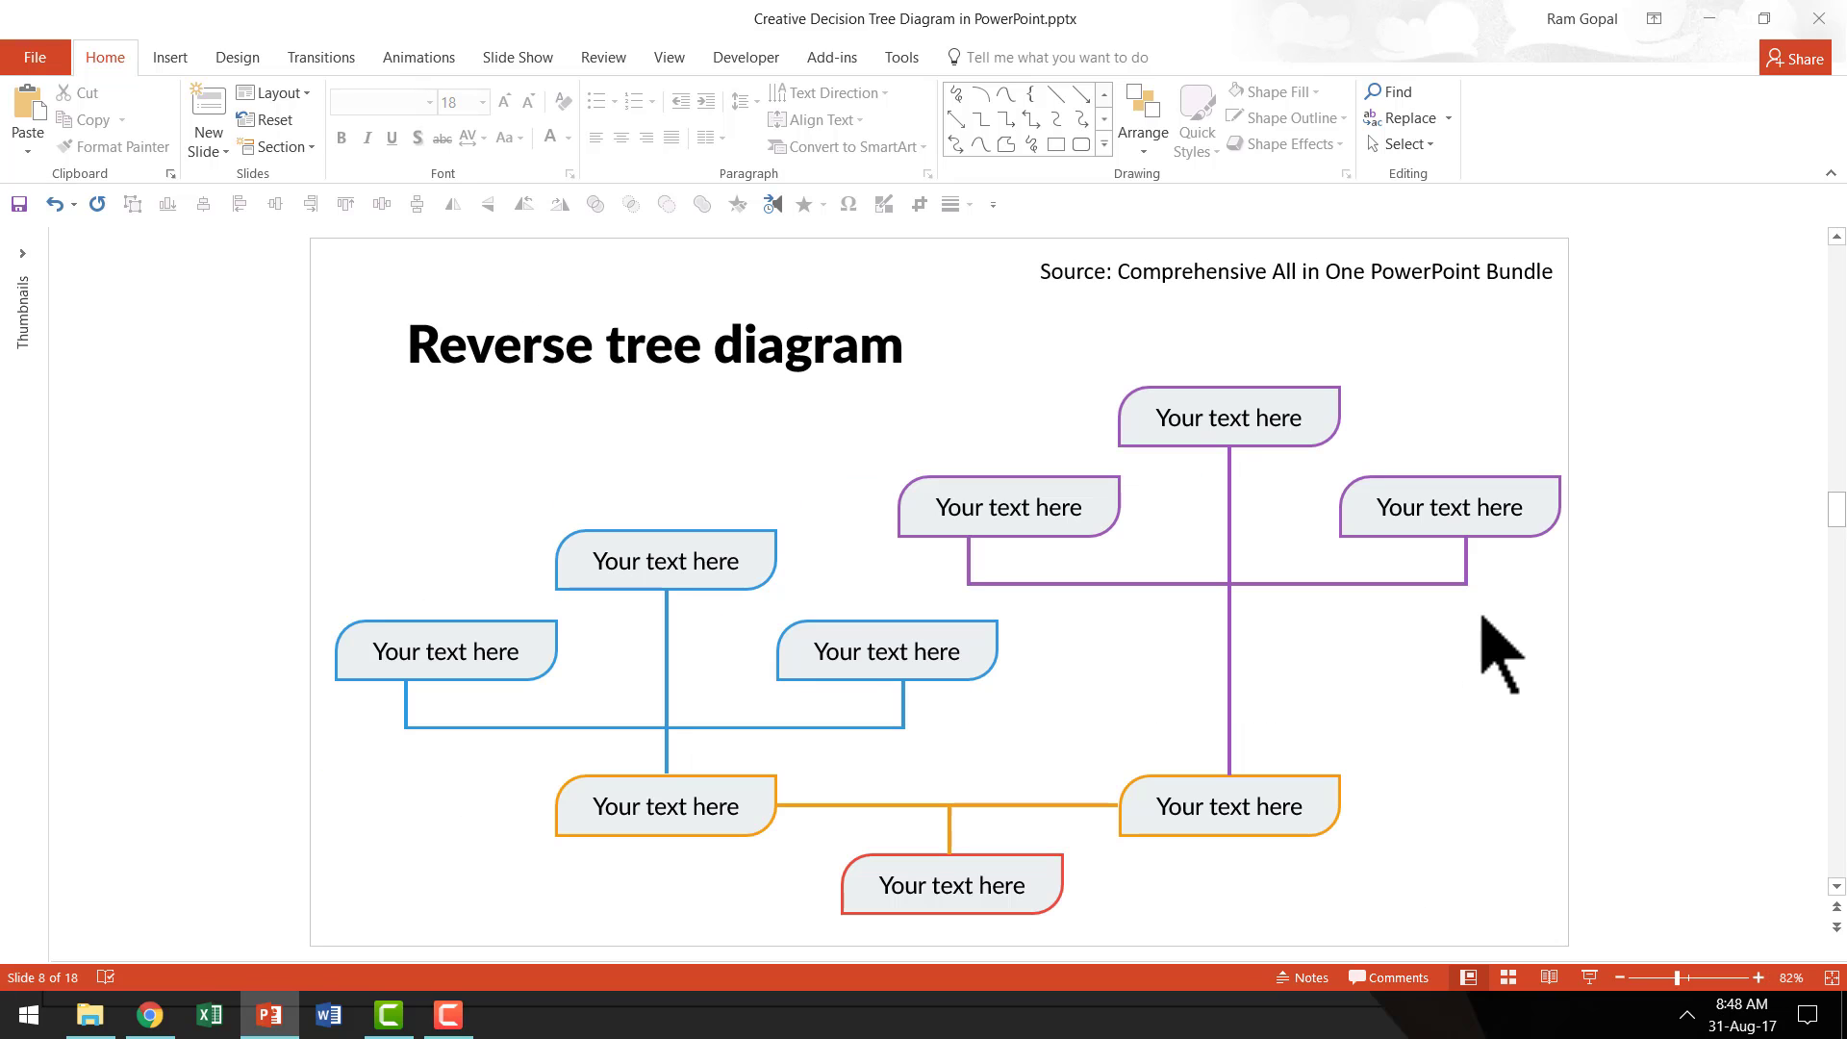
scroll(1501, 654, down, 2)
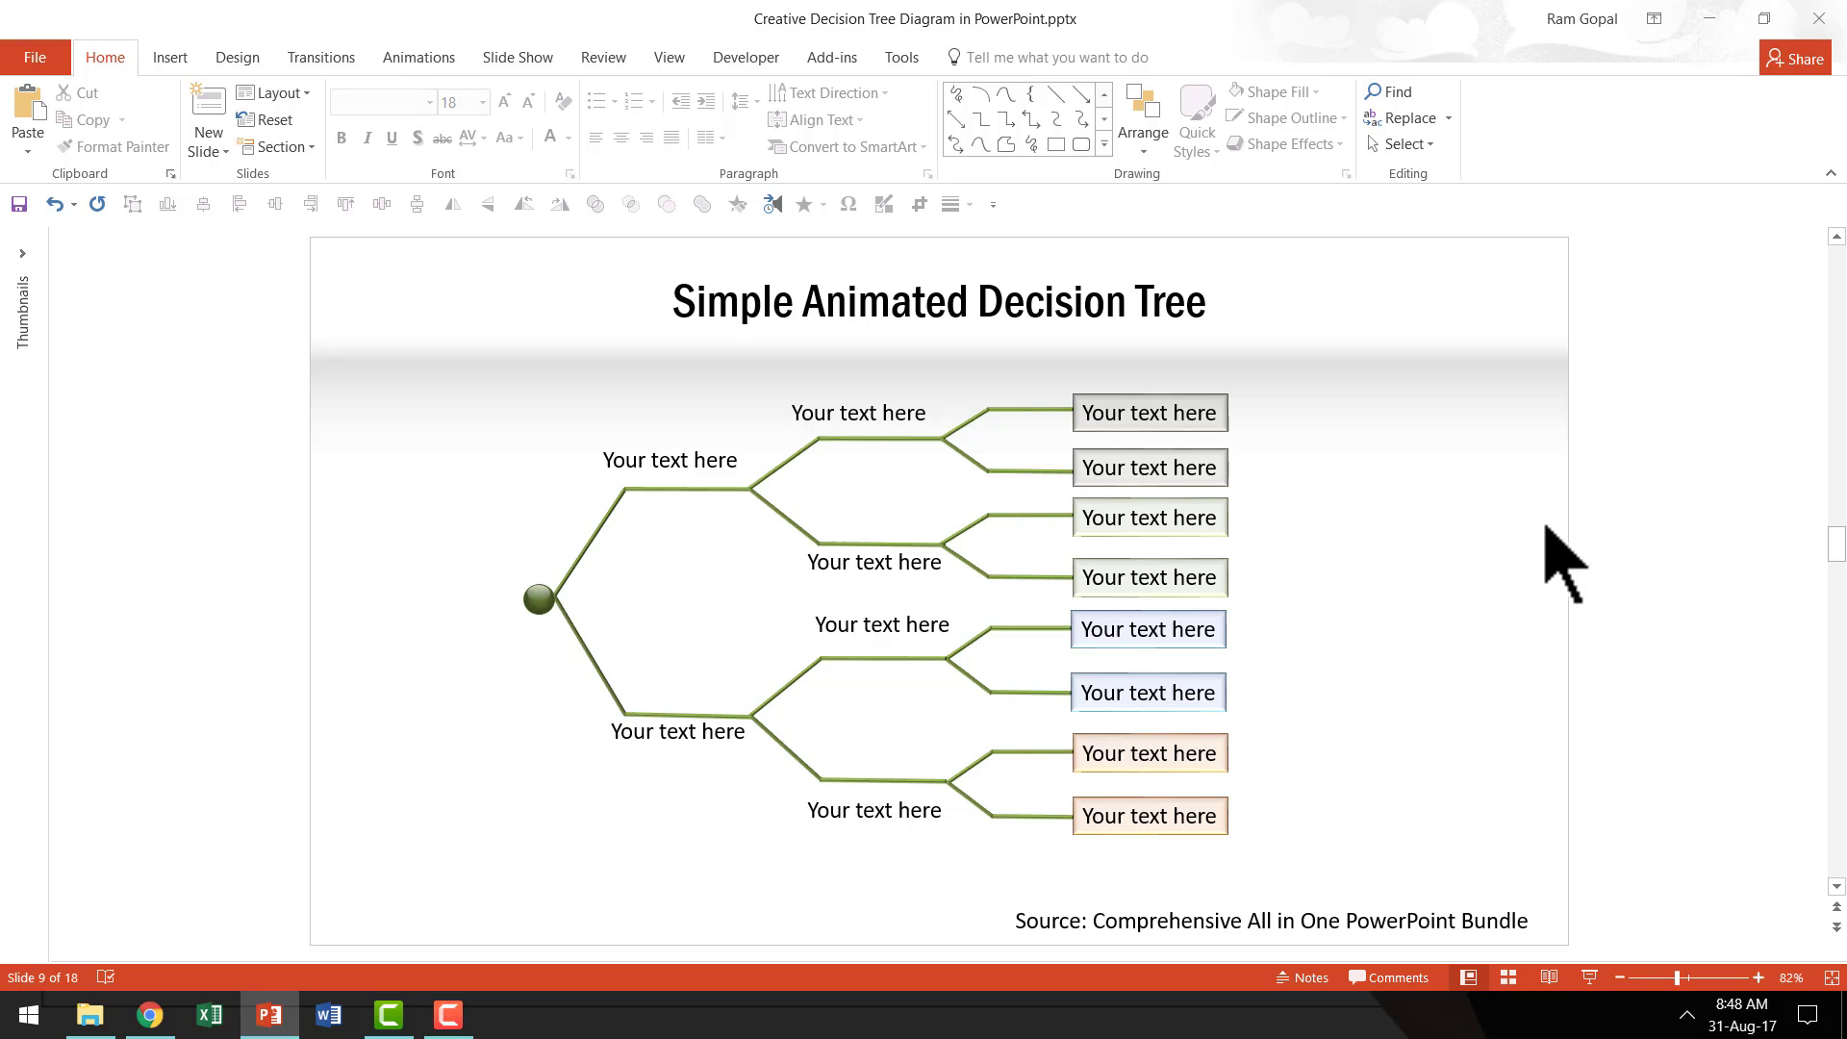
drag(1549, 517, 935, 352)
drag(1099, 472, 1116, 443)
Paste the copied branch onto blank slide 10 and move it left and lower.
scroll(1255, 436, down, 1)
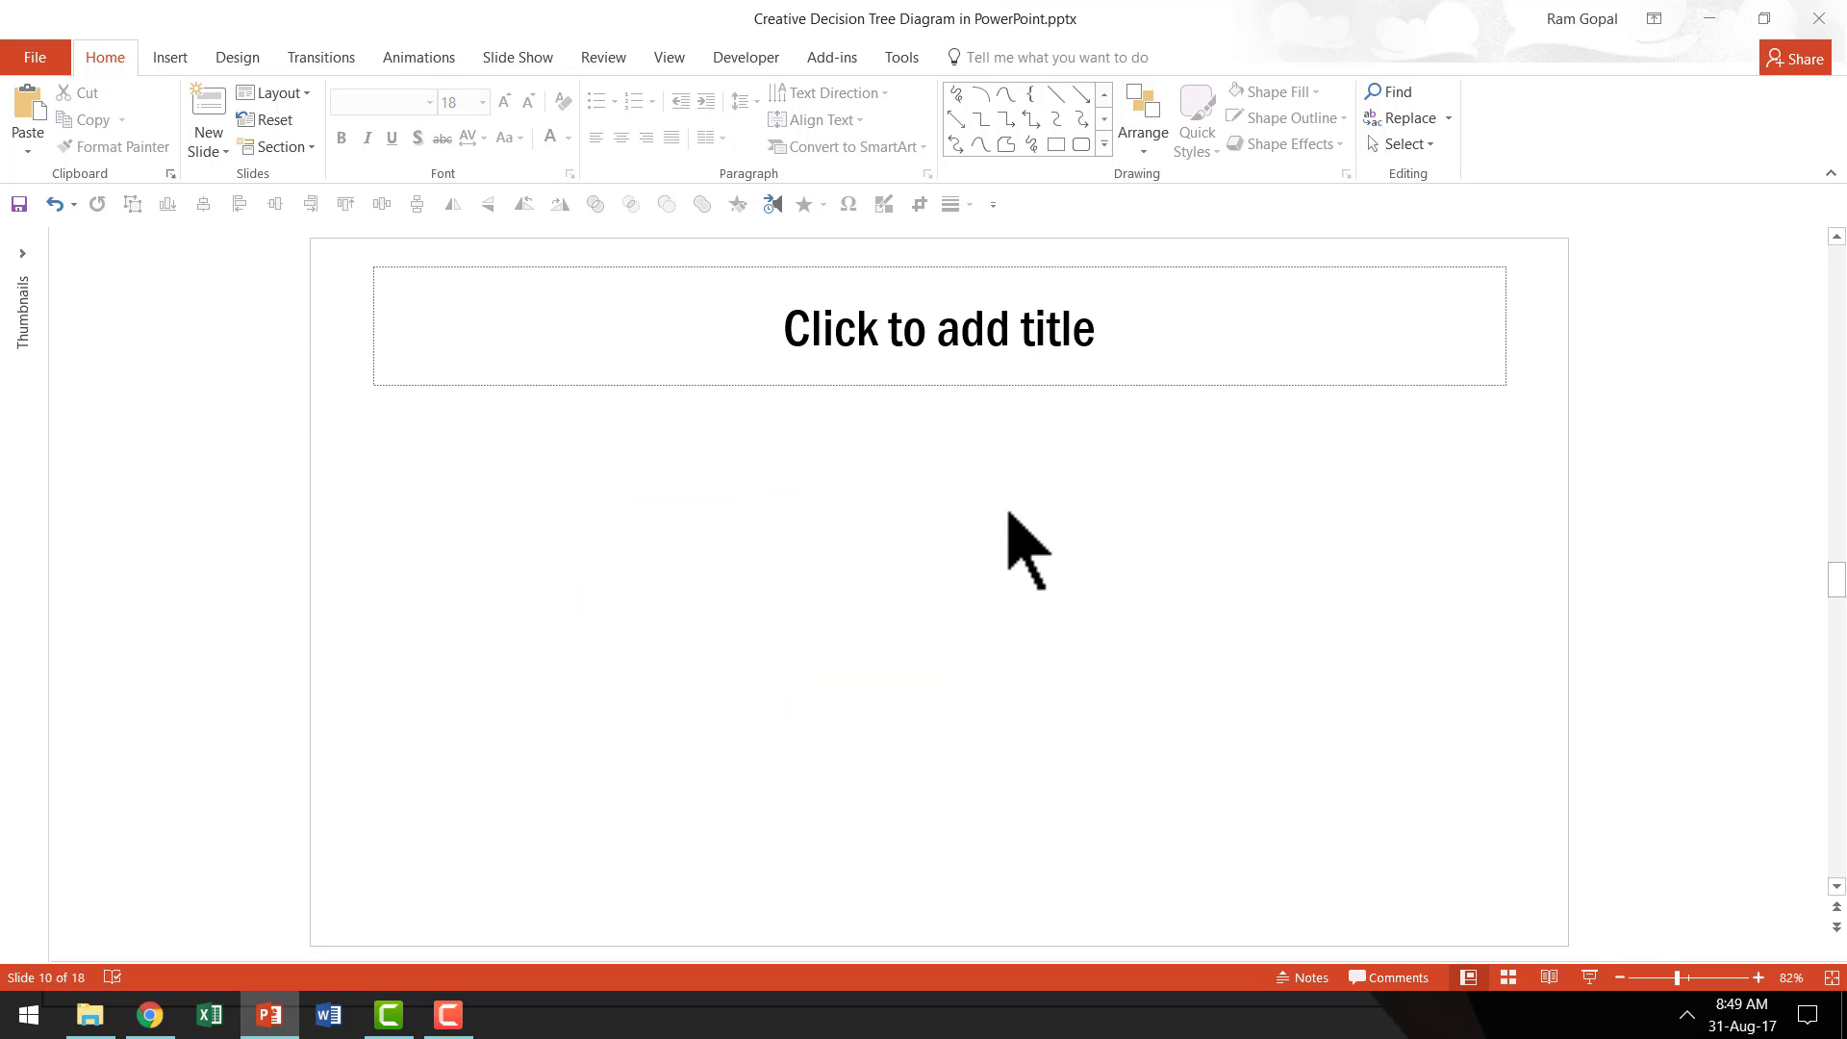
right_click(945, 555)
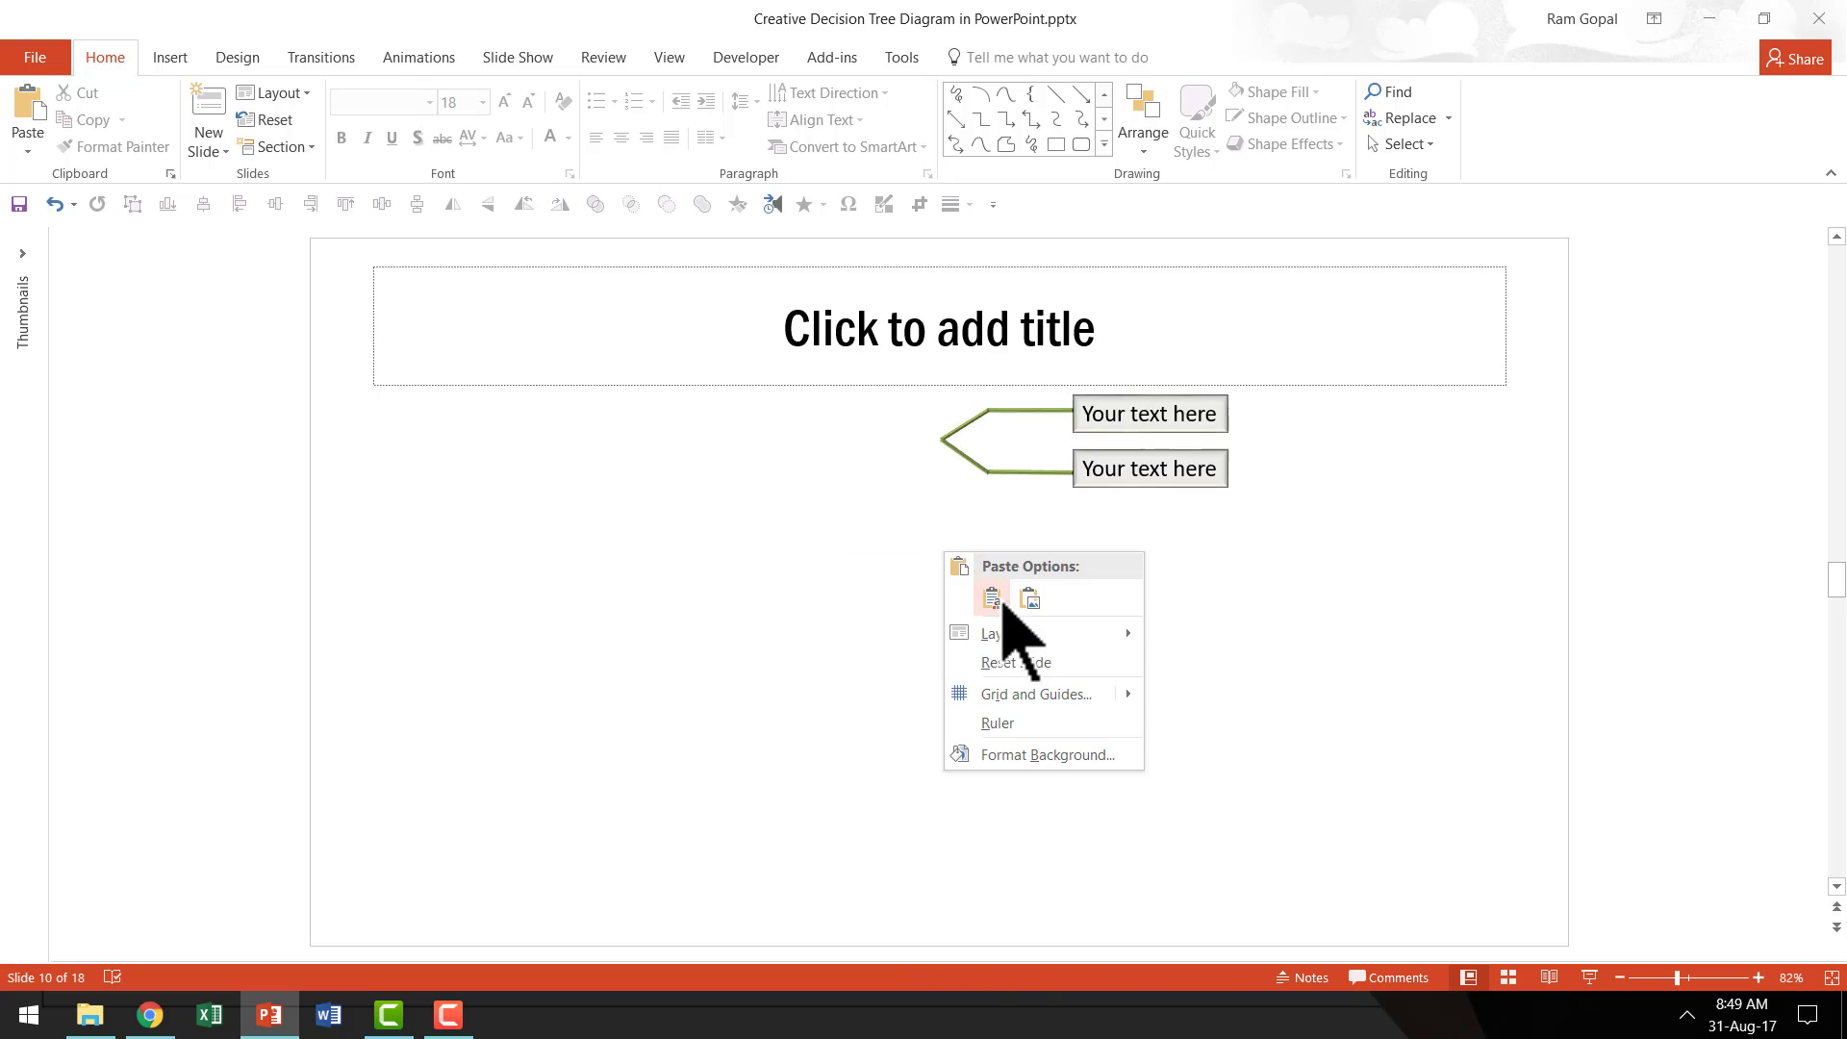
click(993, 599)
drag(1210, 400, 717, 586)
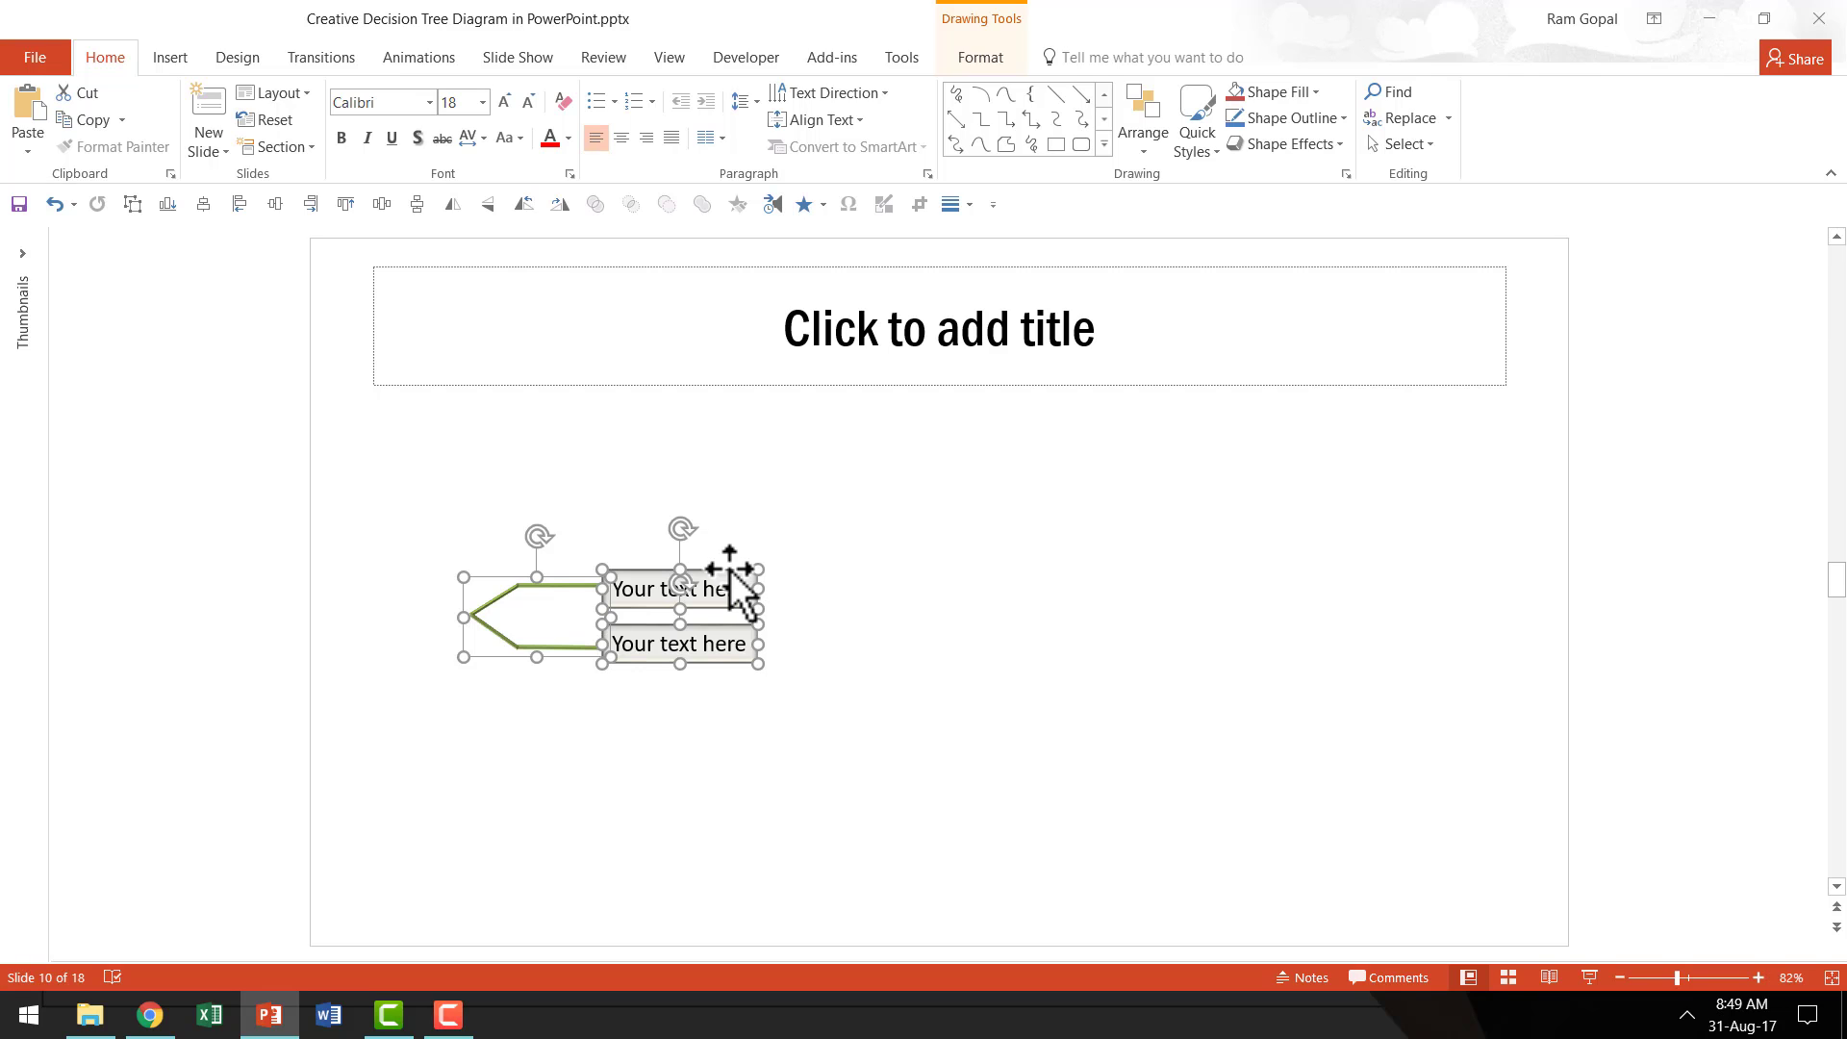
Add a copy of the branch off the upper box, preview the slide, then return to slide 9.
drag(731, 575, 1014, 540)
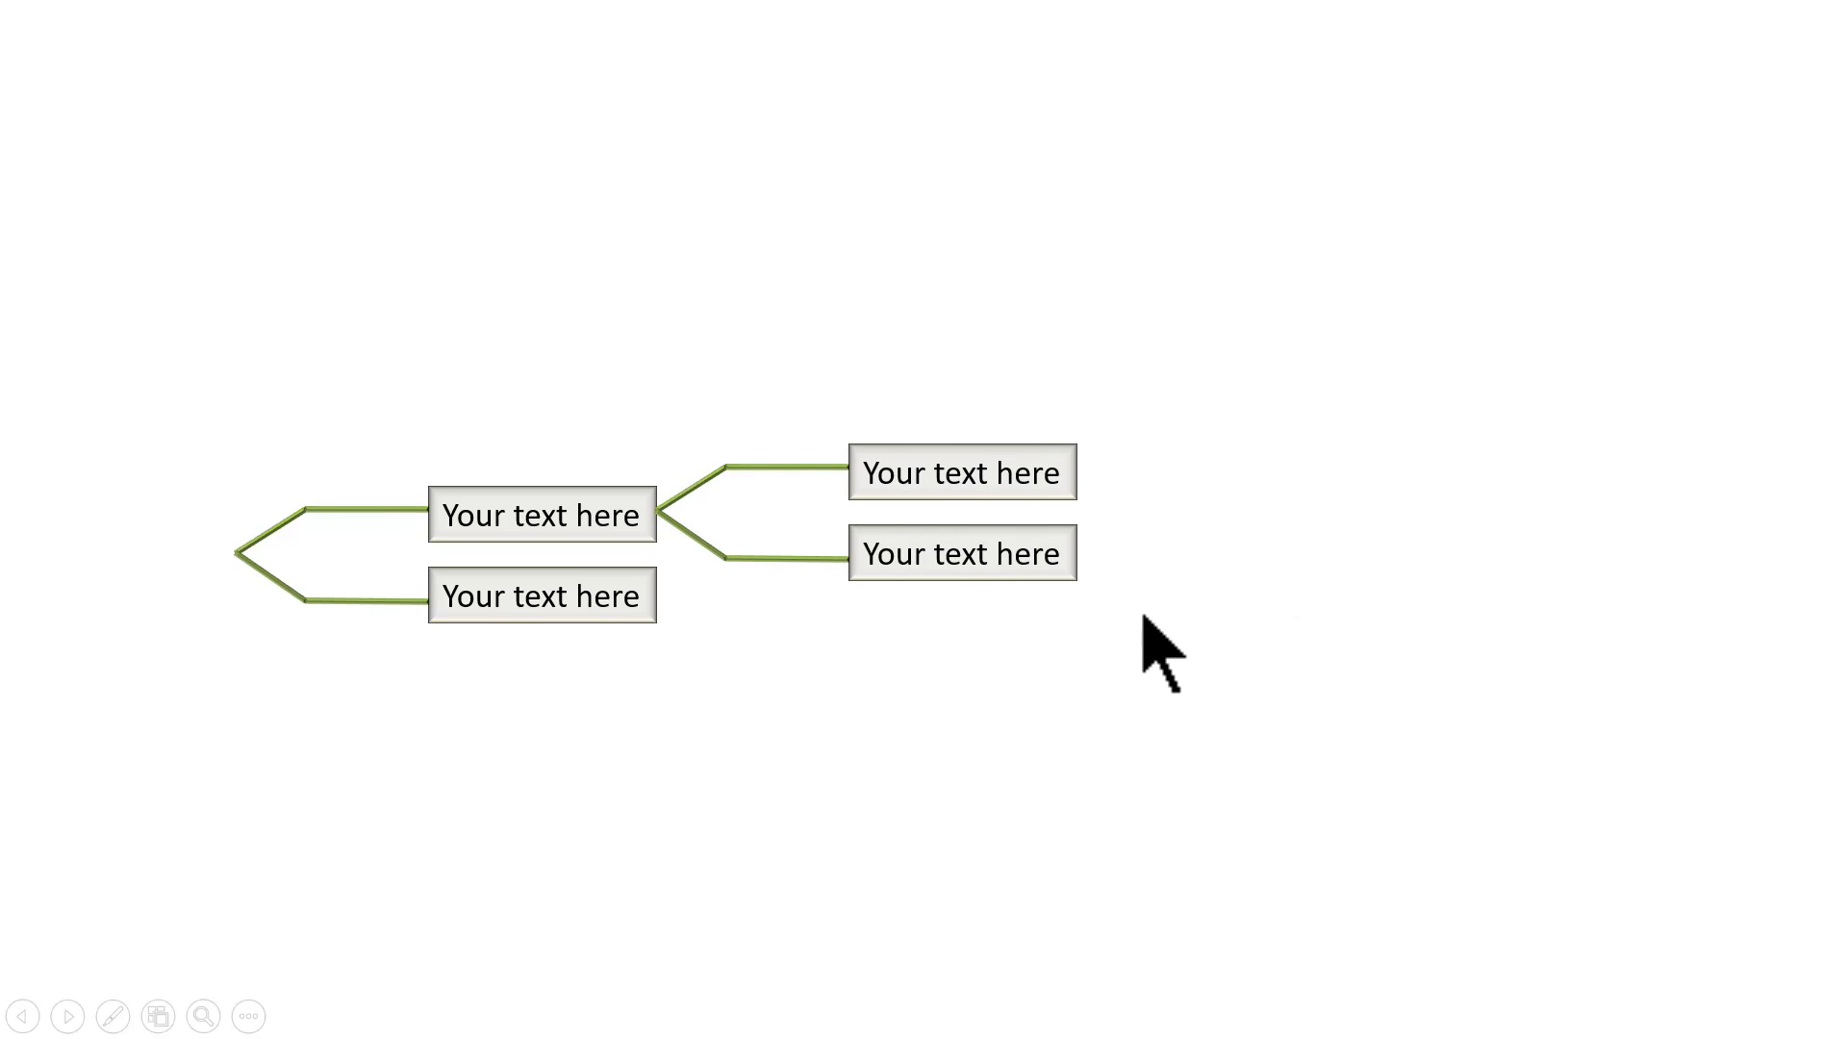
key(Escape)
click(1179, 813)
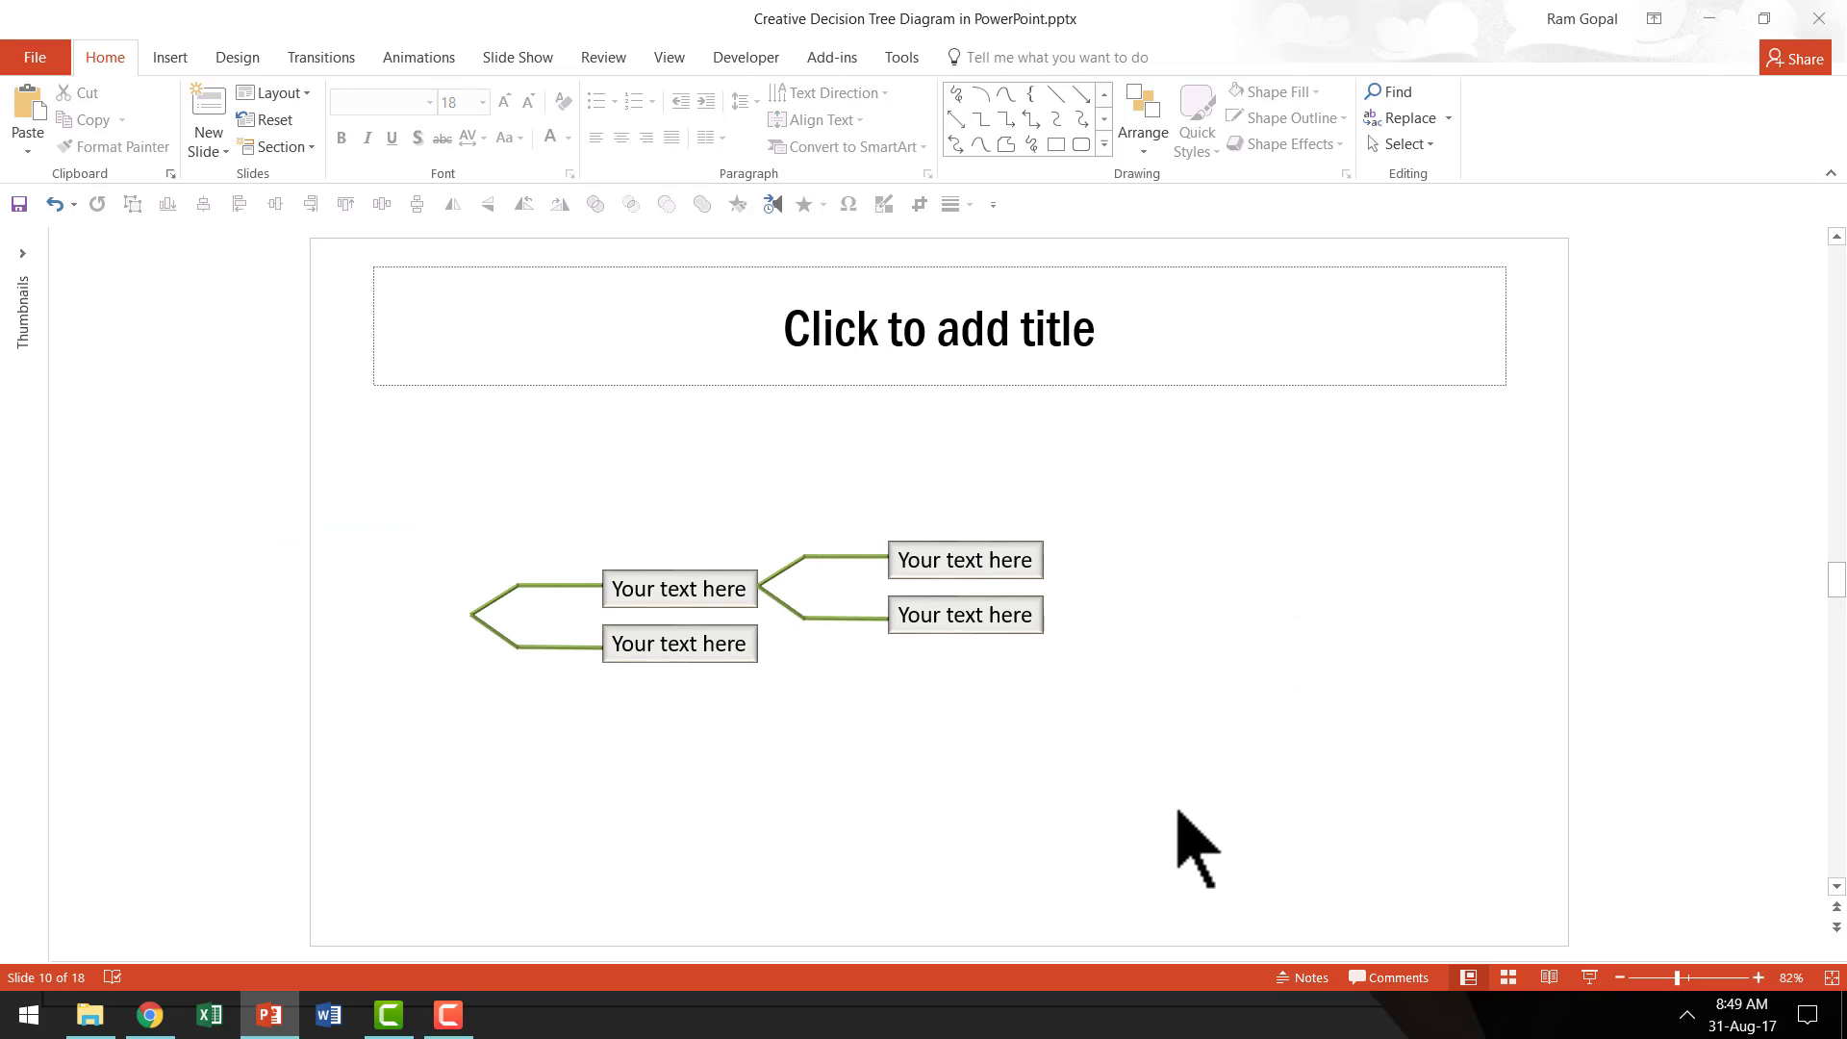
scroll(1290, 866, up, 1)
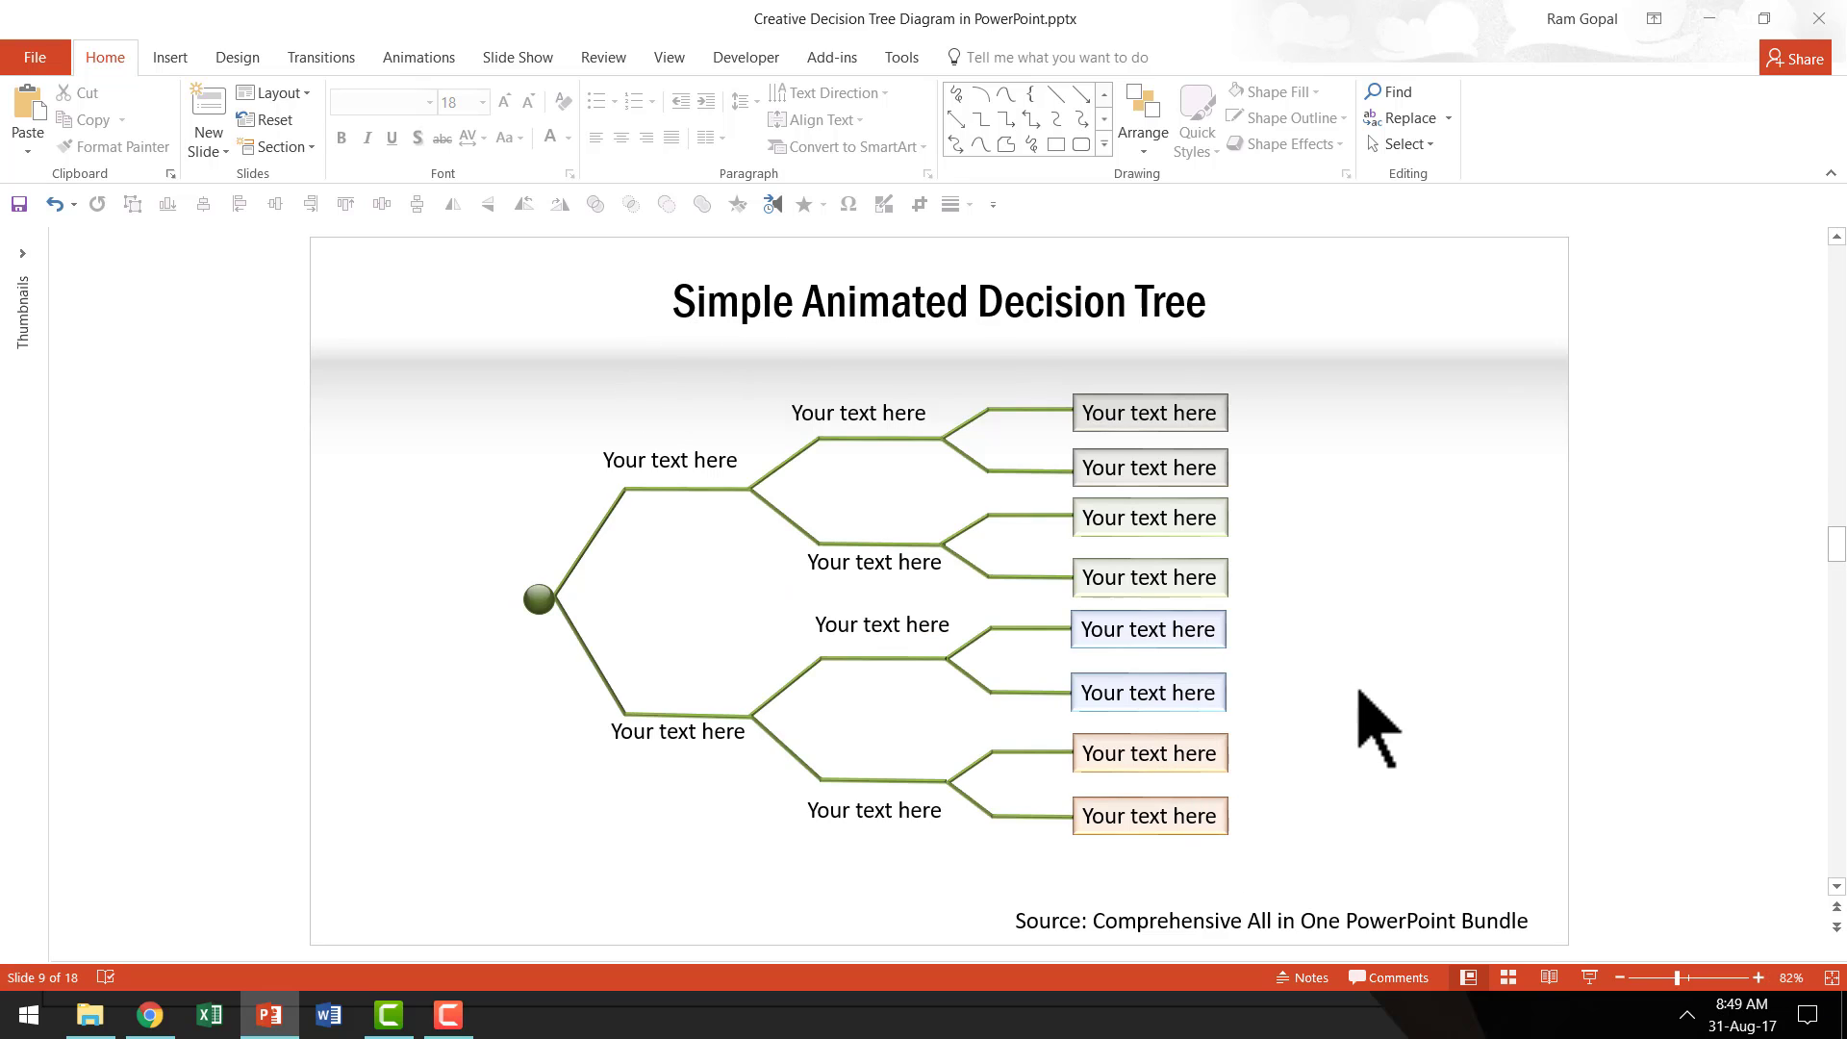
Scroll through the remaining decision tree templates from slide 10 to slide 17.
scroll(1375, 731, down, 1)
scroll(1376, 732, down, 1)
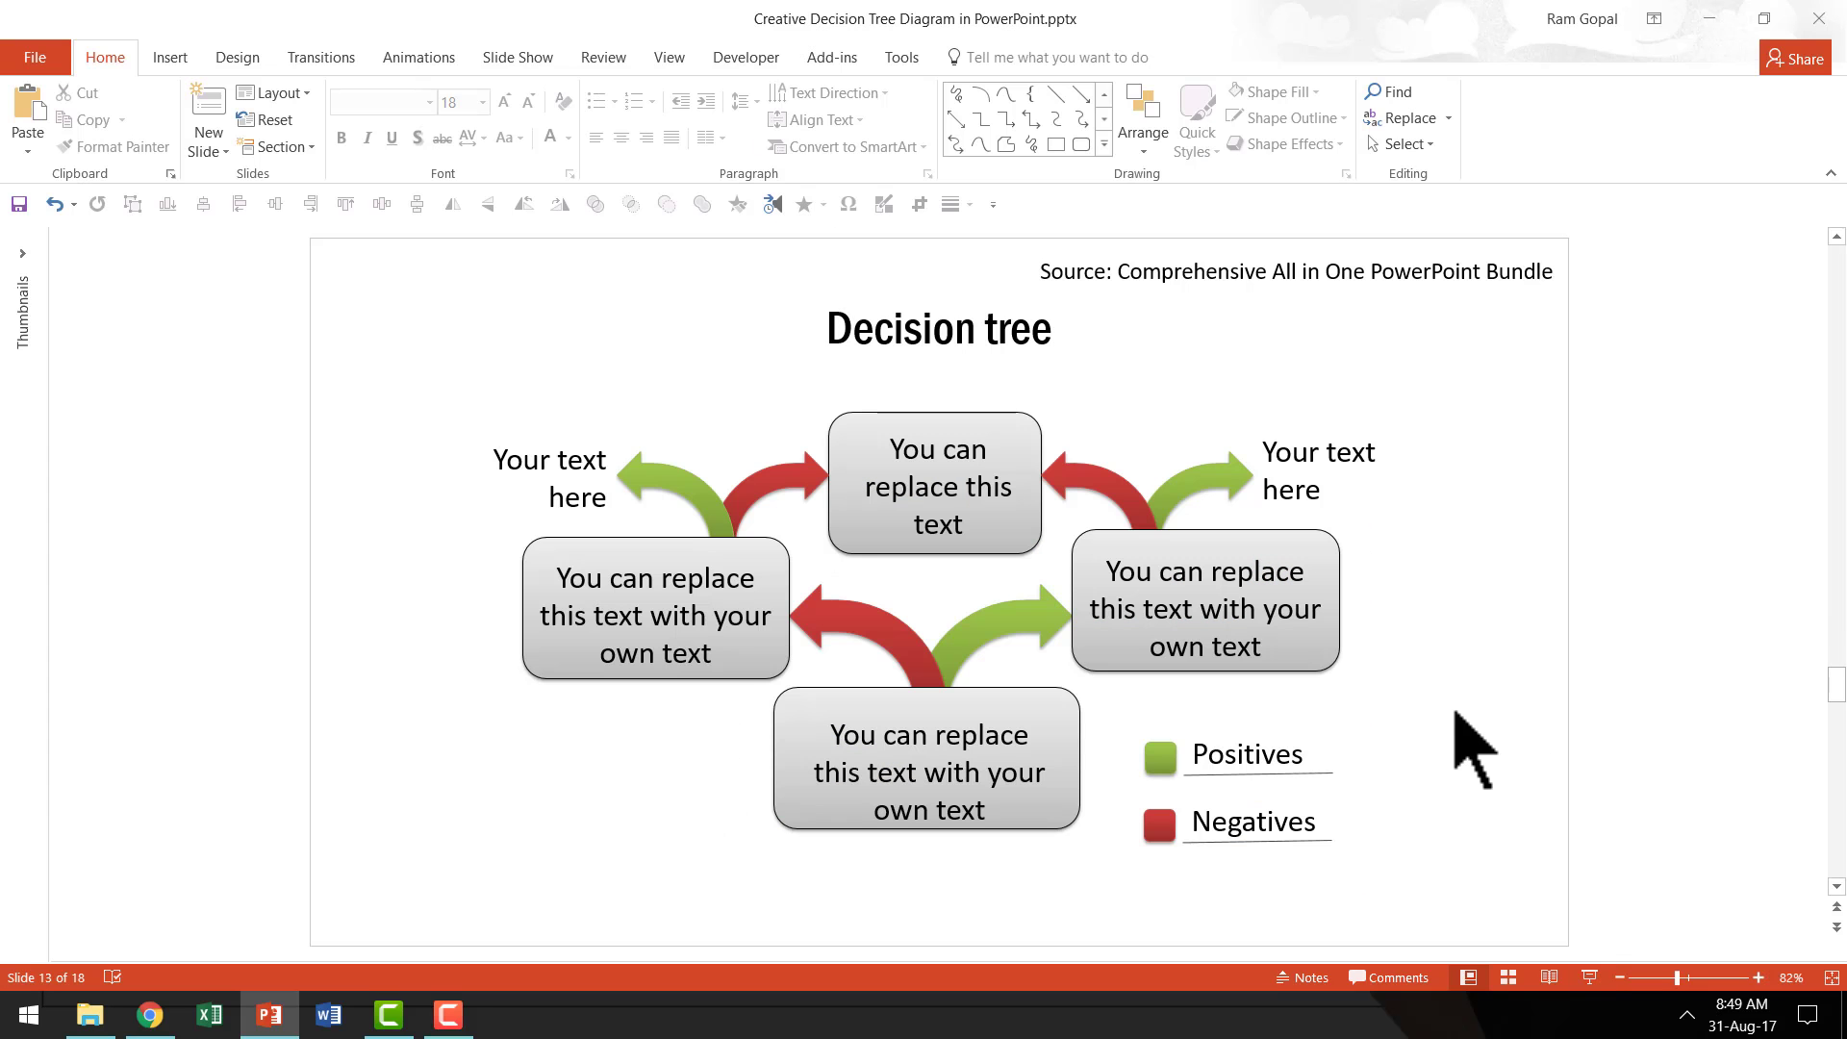
scroll(1478, 803, down, 3)
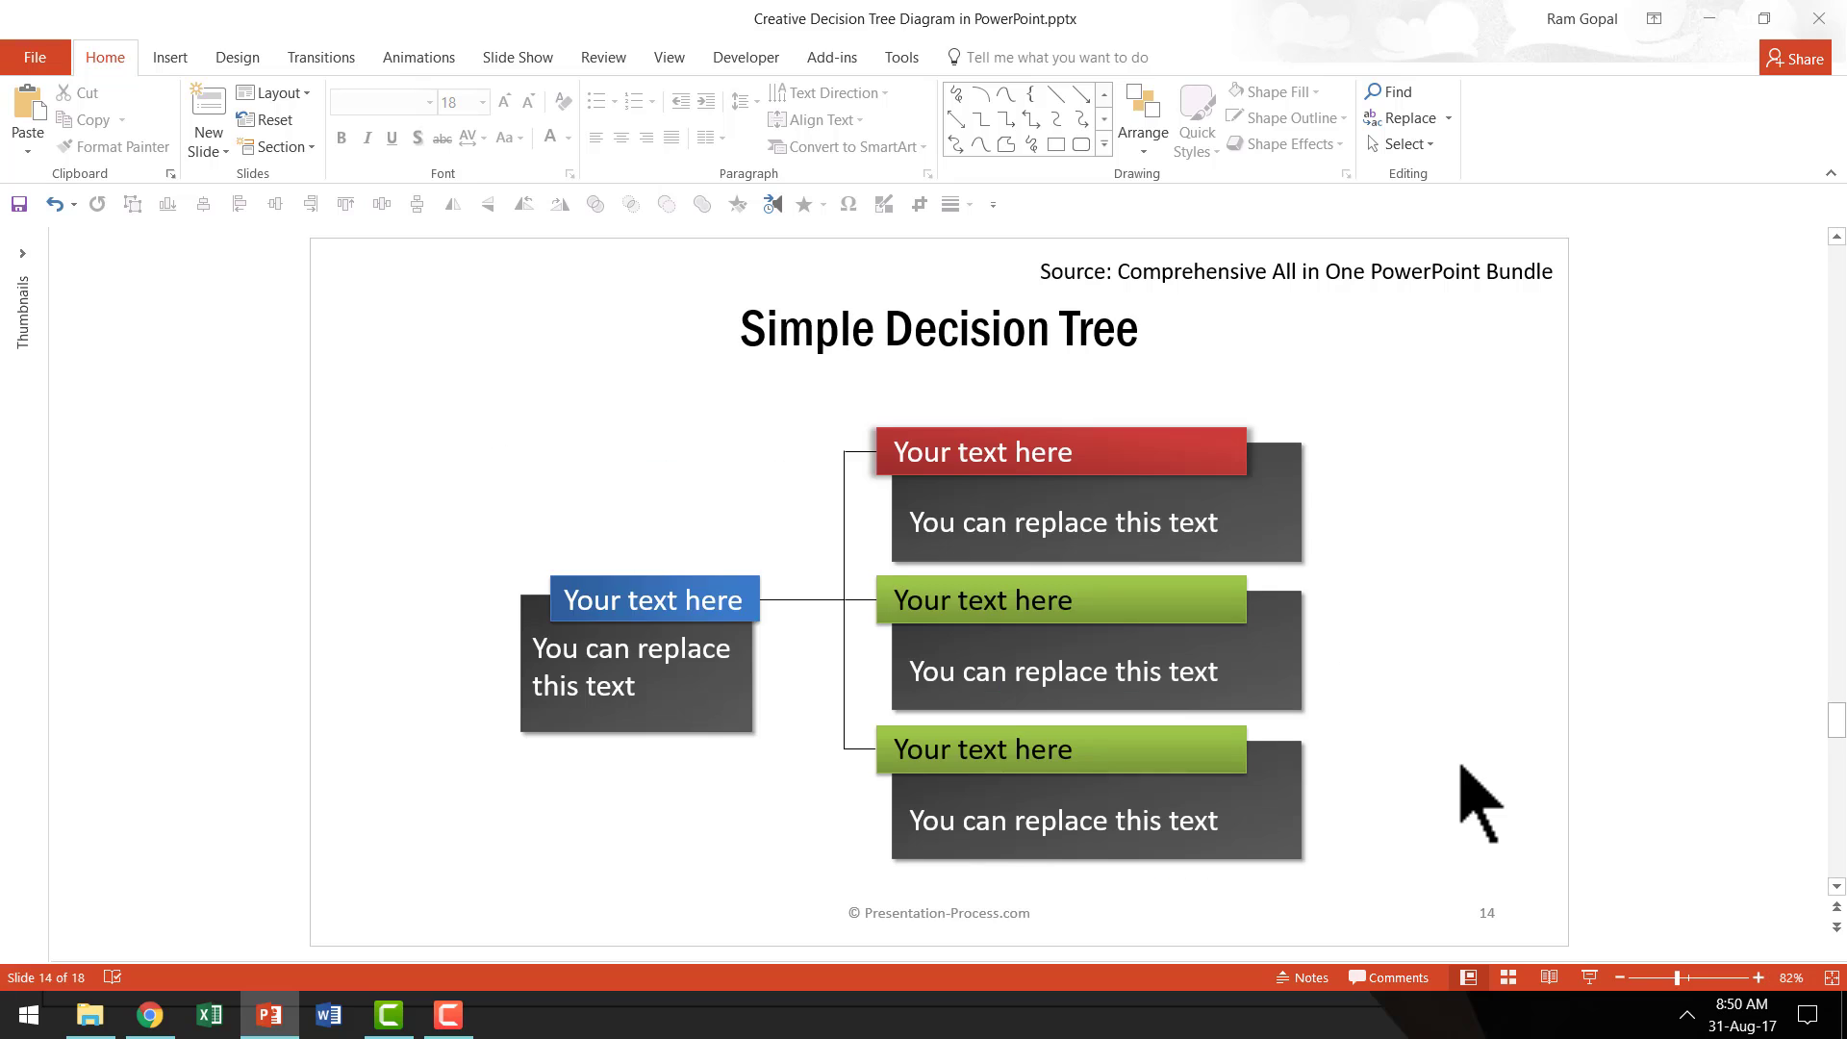
scroll(1479, 803, down, 3)
scroll(1479, 804, down, 3)
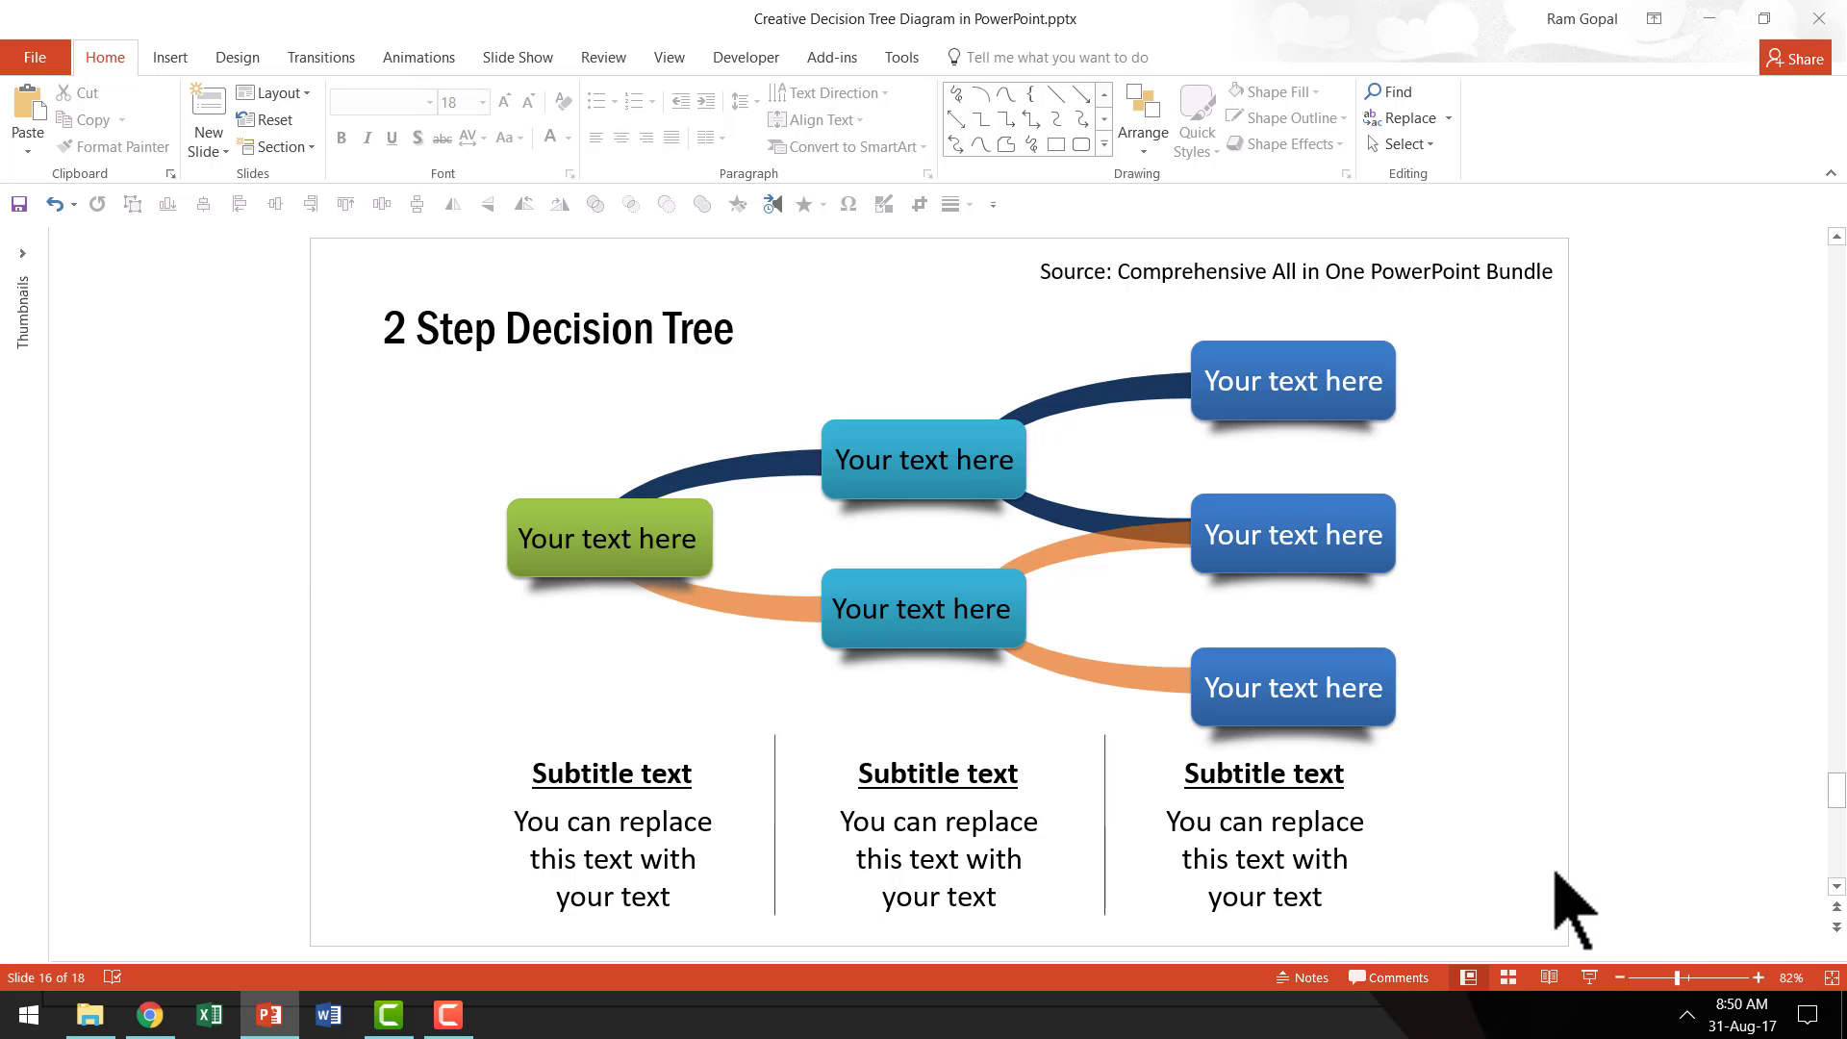
scroll(1555, 873, down, 1)
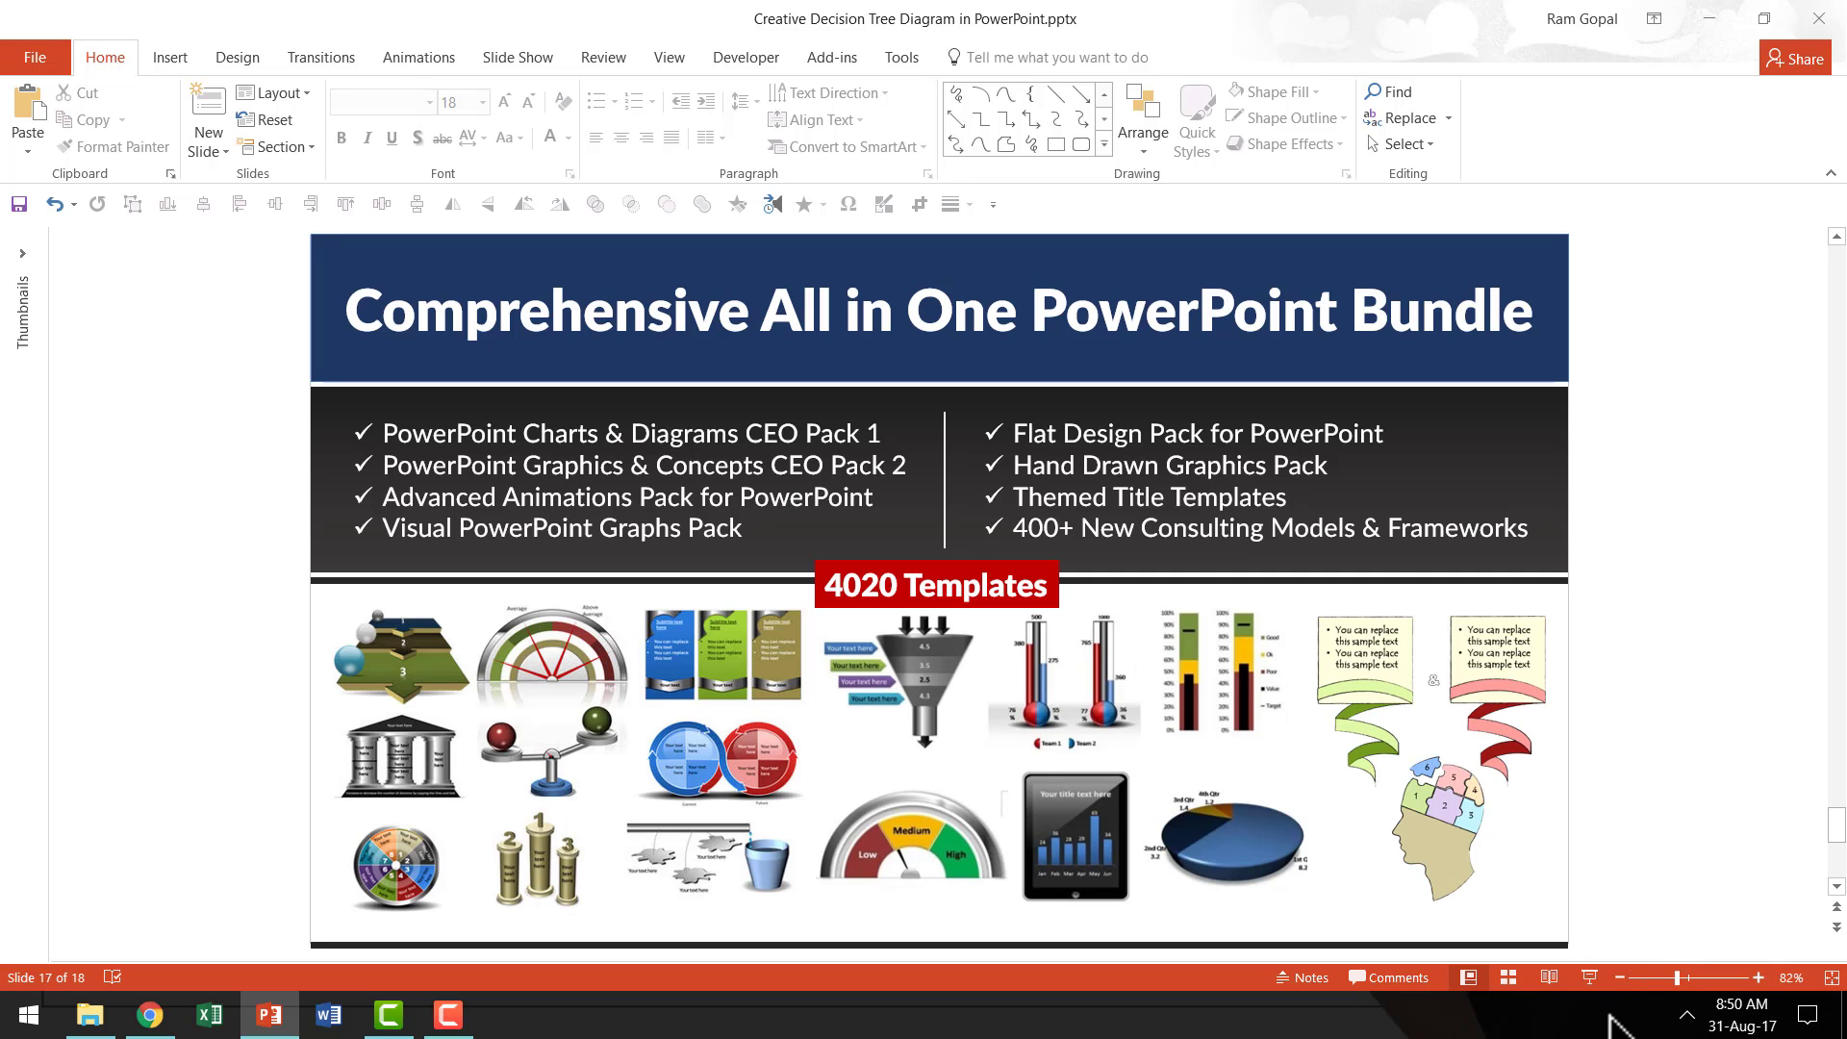